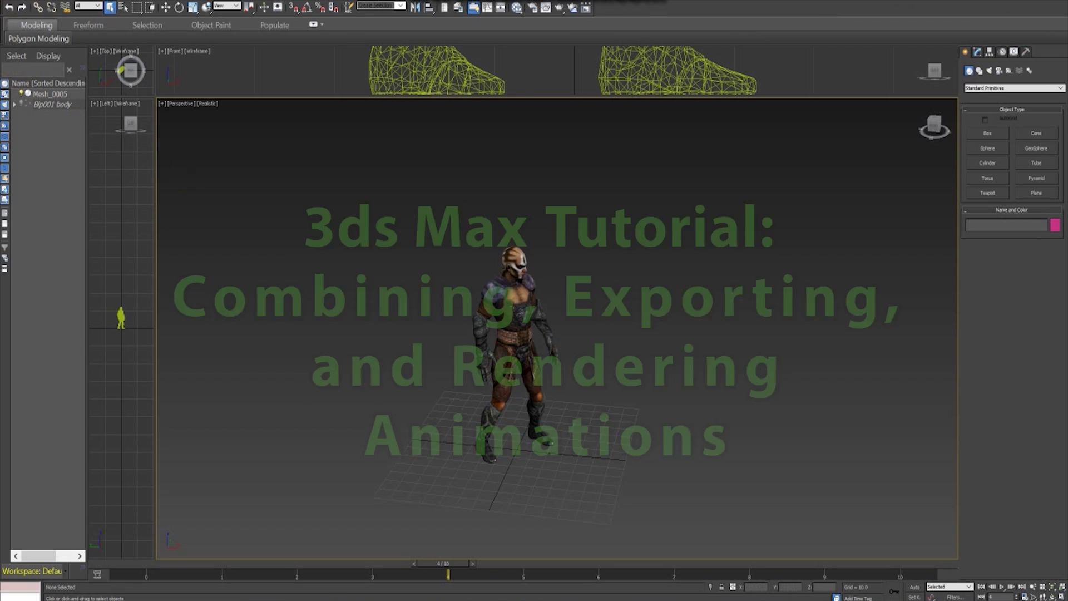
# Step: Open ANIMATION_ATTACK1_Reaver.max and play through its attack animation
pyautogui.click(5, 2)
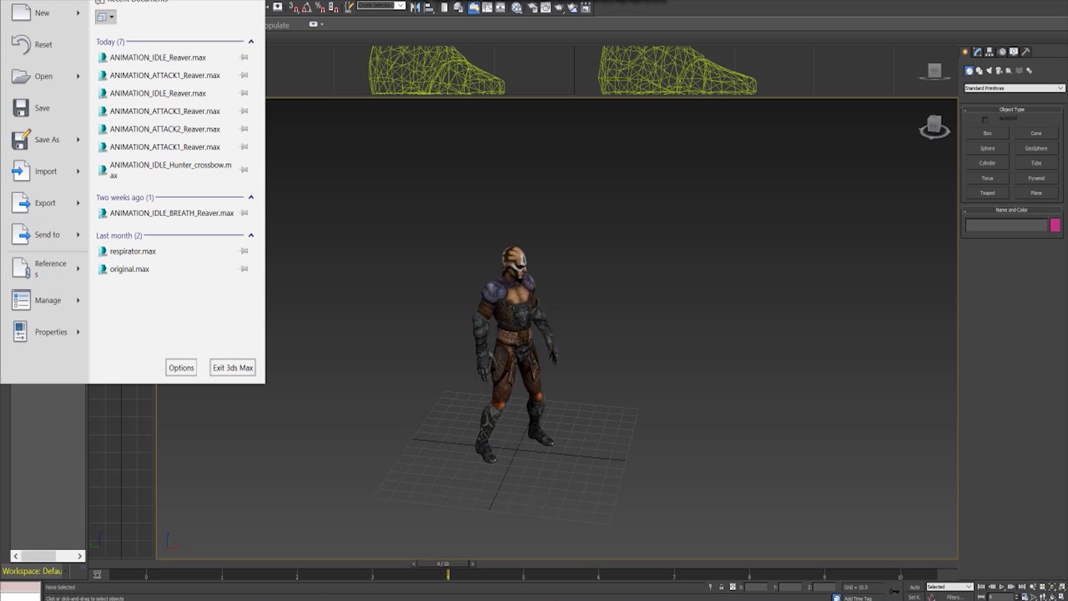
pyautogui.click(28, 73)
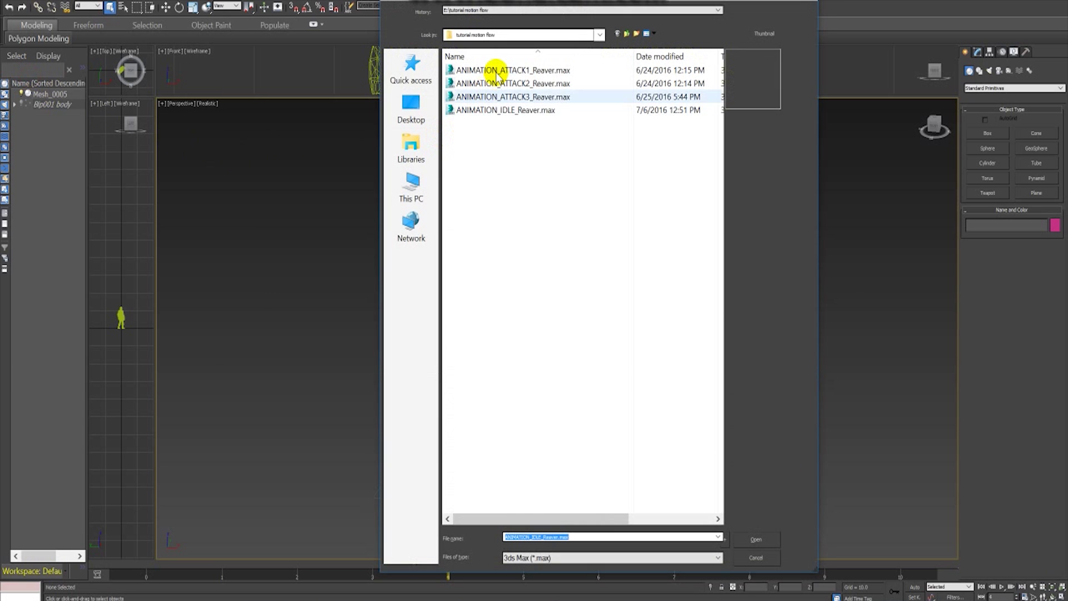
pyautogui.doubleClick(467, 72)
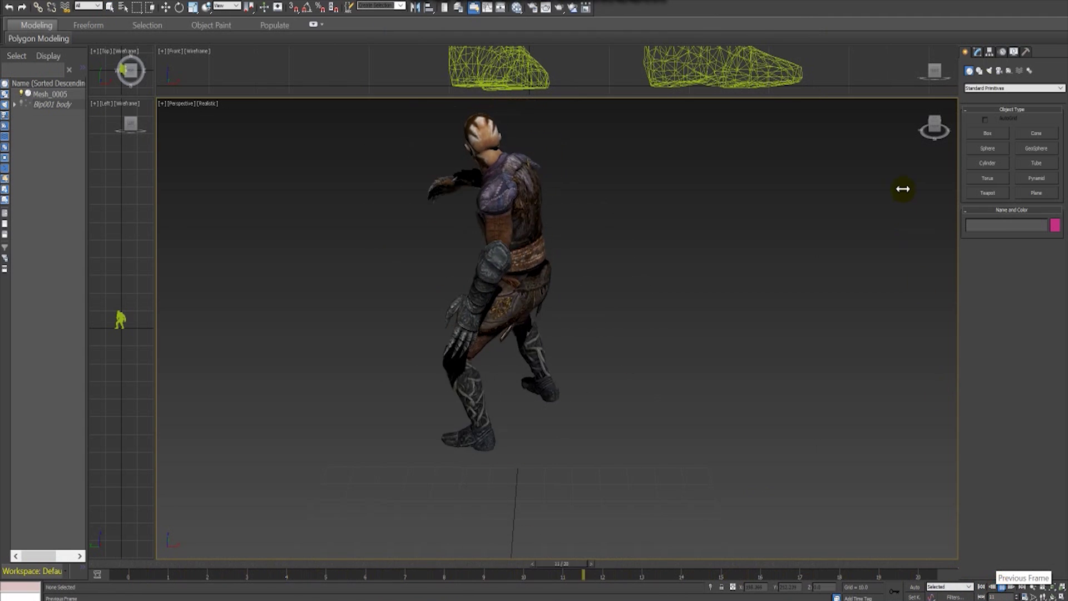
pyautogui.moveTo(934, 133); pyautogui.dragTo(729, 205)
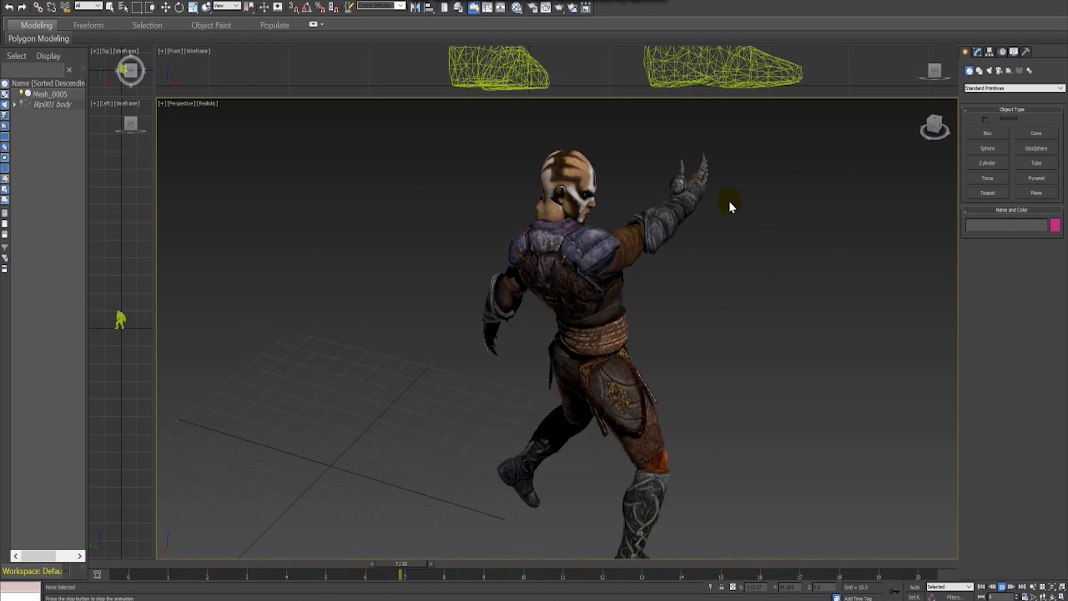
pyautogui.click(1001, 587)
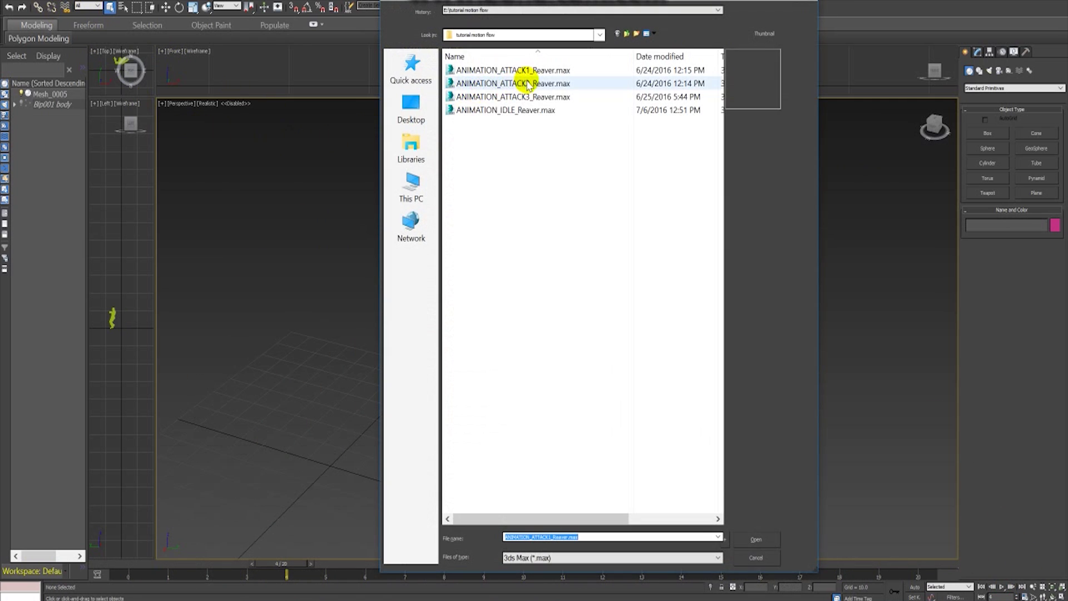
# Step: Load ANIMATION_ATTACK2_Reaver.max and play back its 20-frame kick animation
pyautogui.doubleClick(529, 86)
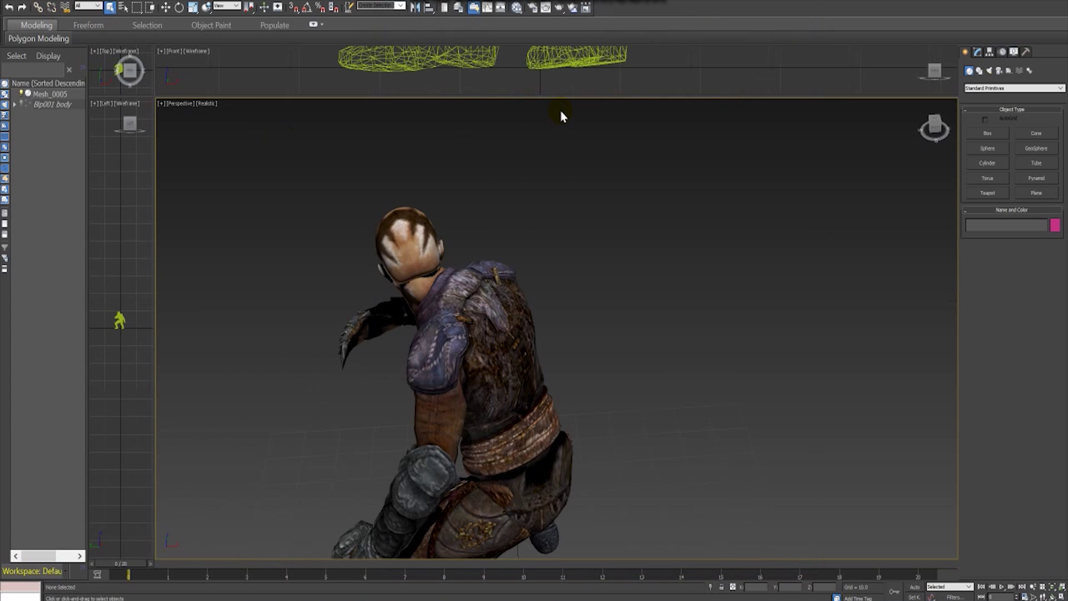
pyautogui.press('d')
pyautogui.click(999, 588)
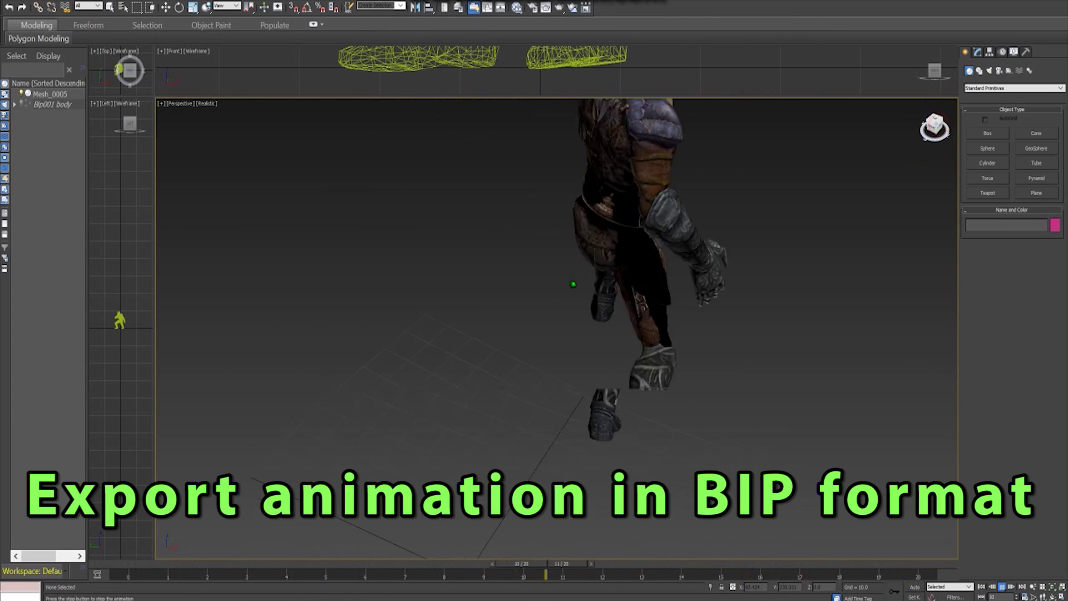
pyautogui.moveTo(782, 195); pyautogui.dragTo(656, 239, button='middle')
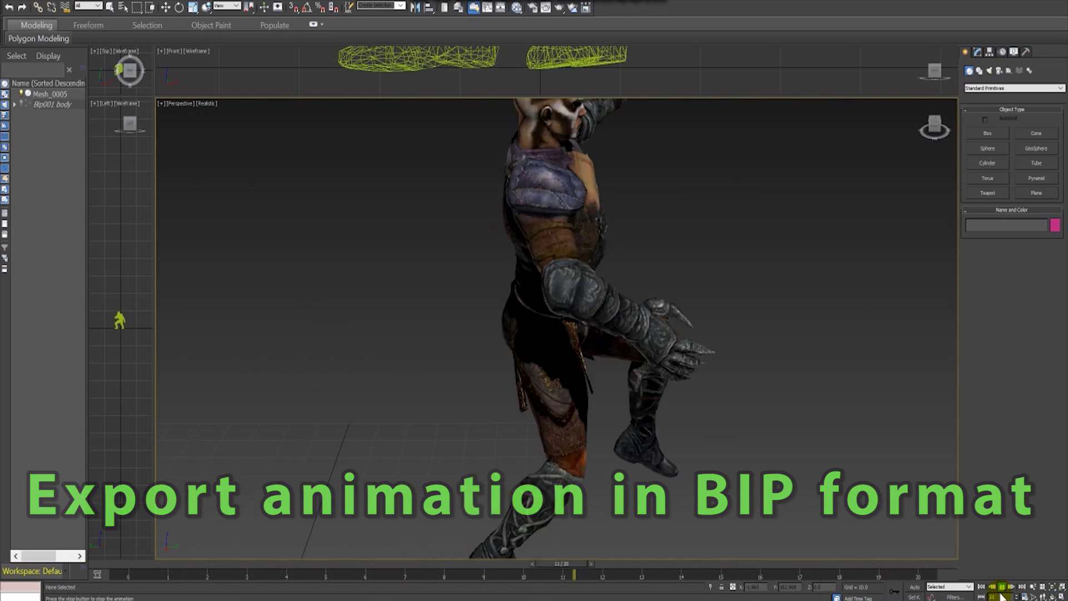
pyautogui.press('/')
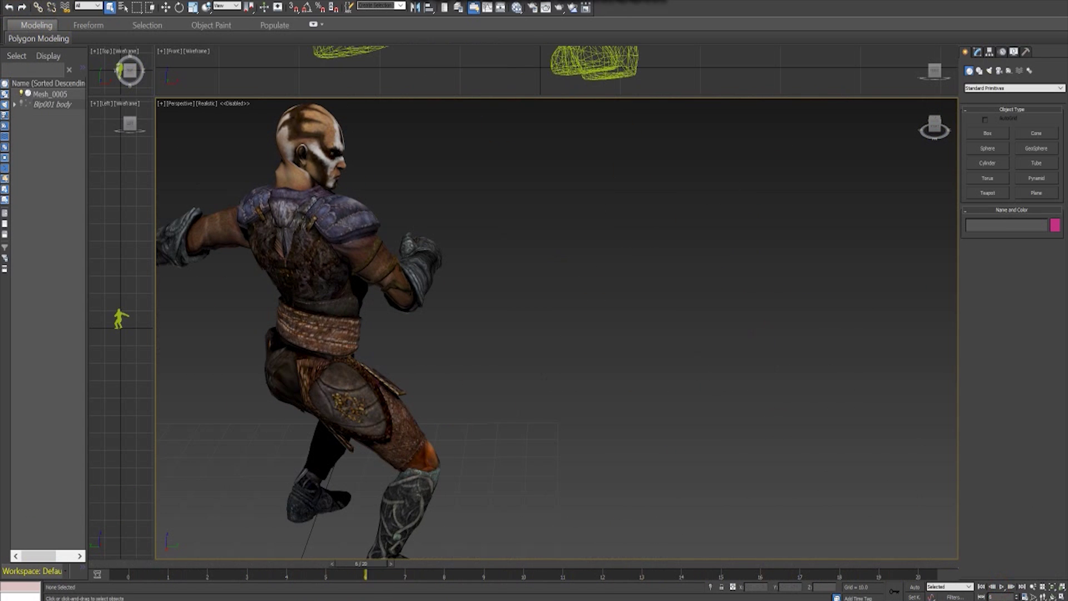
# Step: Open ANIMATION_ATTACK3_Reaver.max, confirm its Time Configuration, and play the crouching attack
pyautogui.click(14, 2)
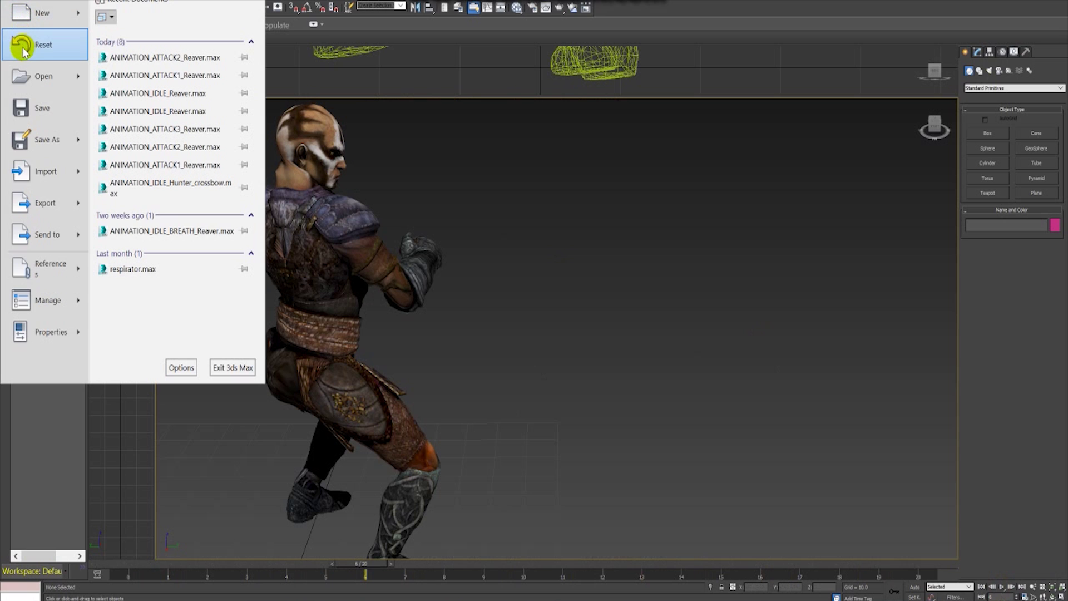
pyautogui.click(25, 77)
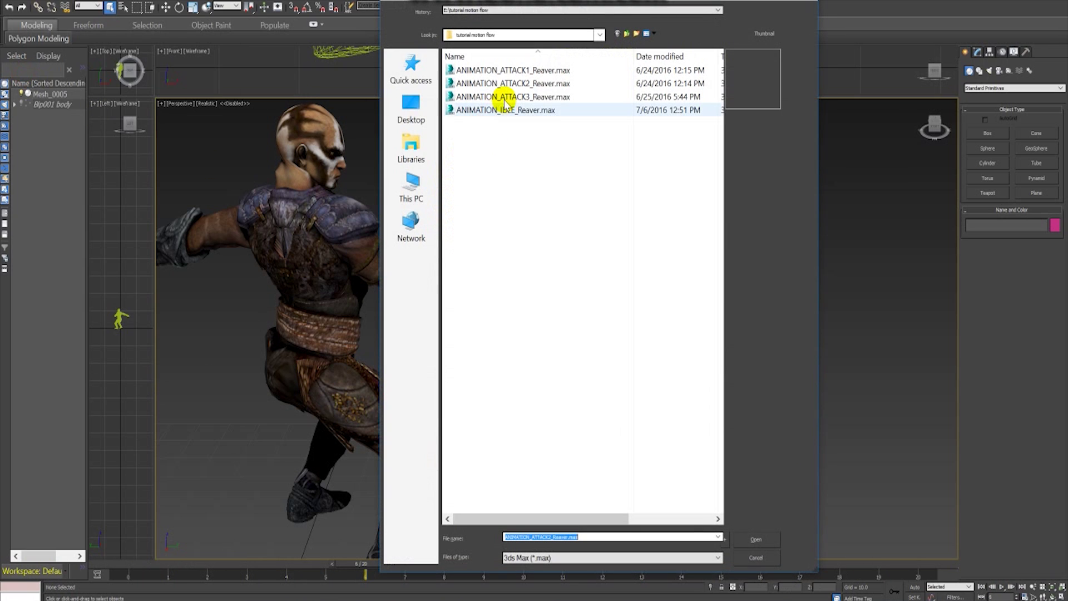
pyautogui.click(506, 97)
pyautogui.doubleClick(506, 96)
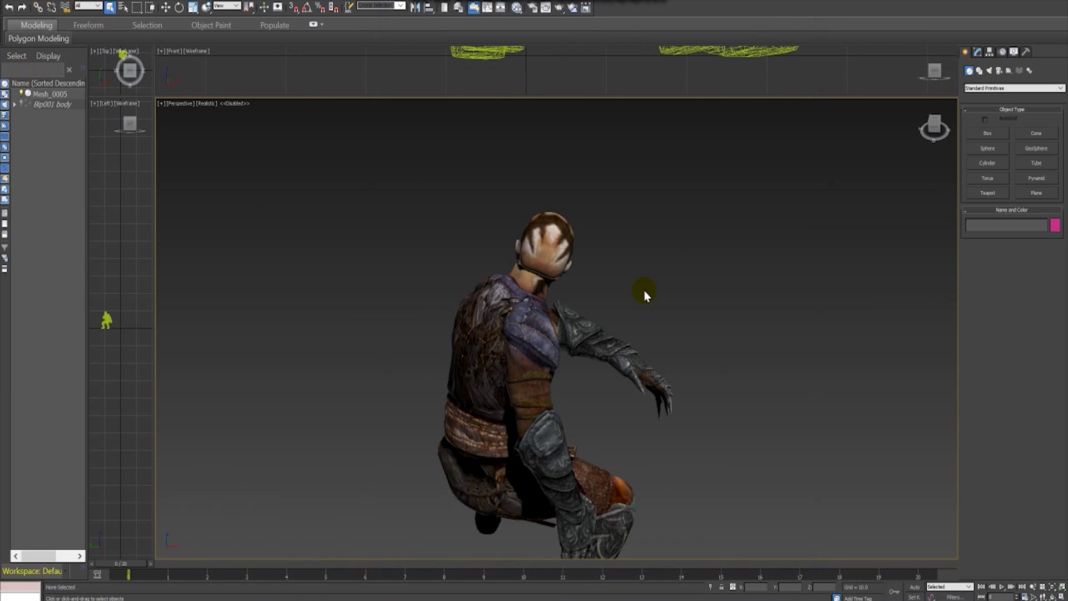
pyautogui.click(1000, 586)
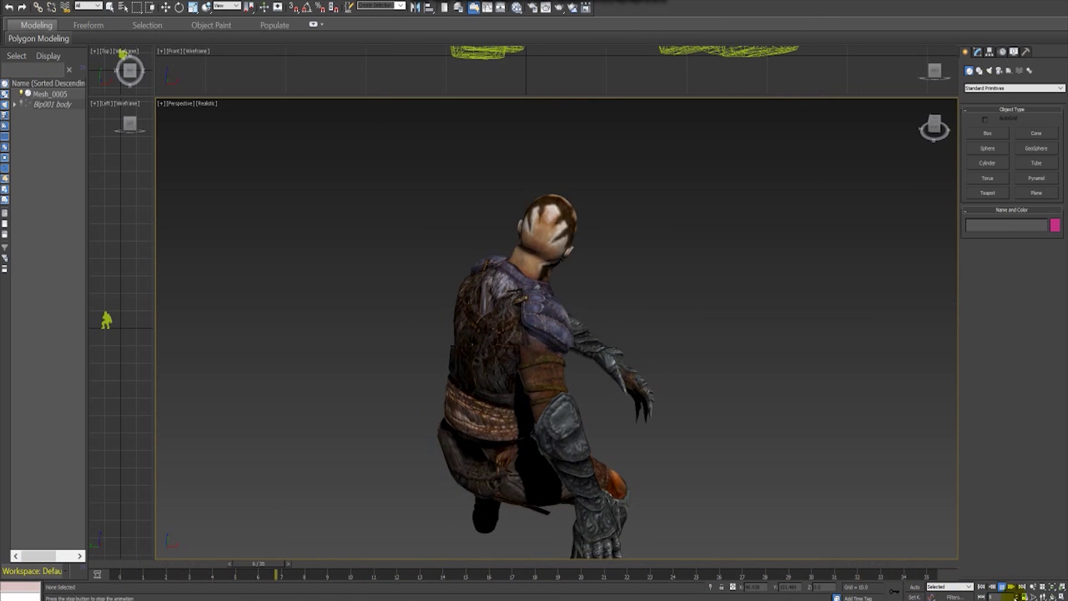
pyautogui.click(1024, 596)
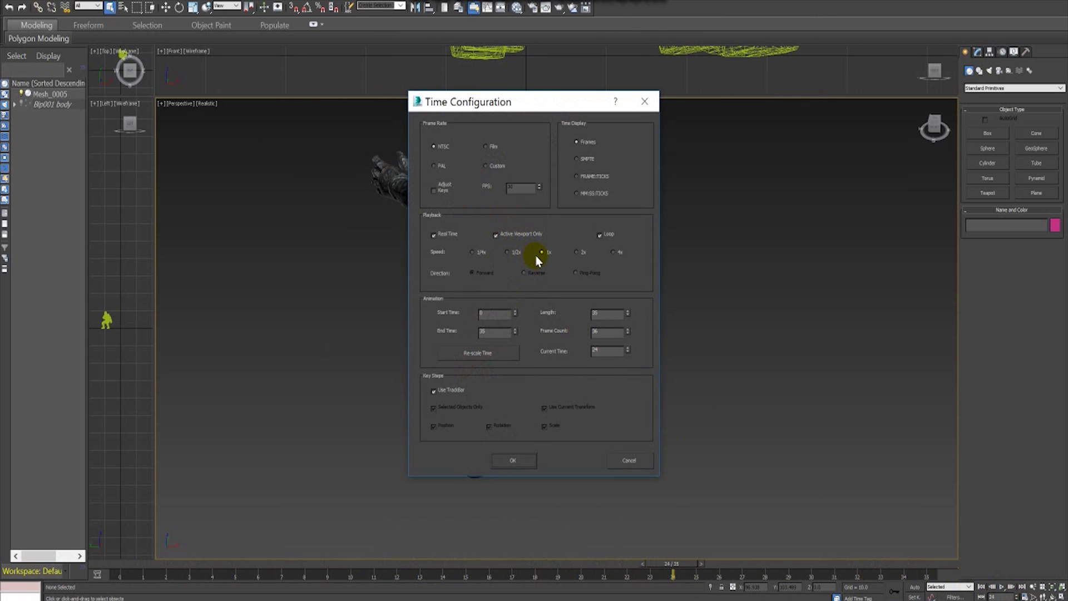
pyautogui.click(513, 461)
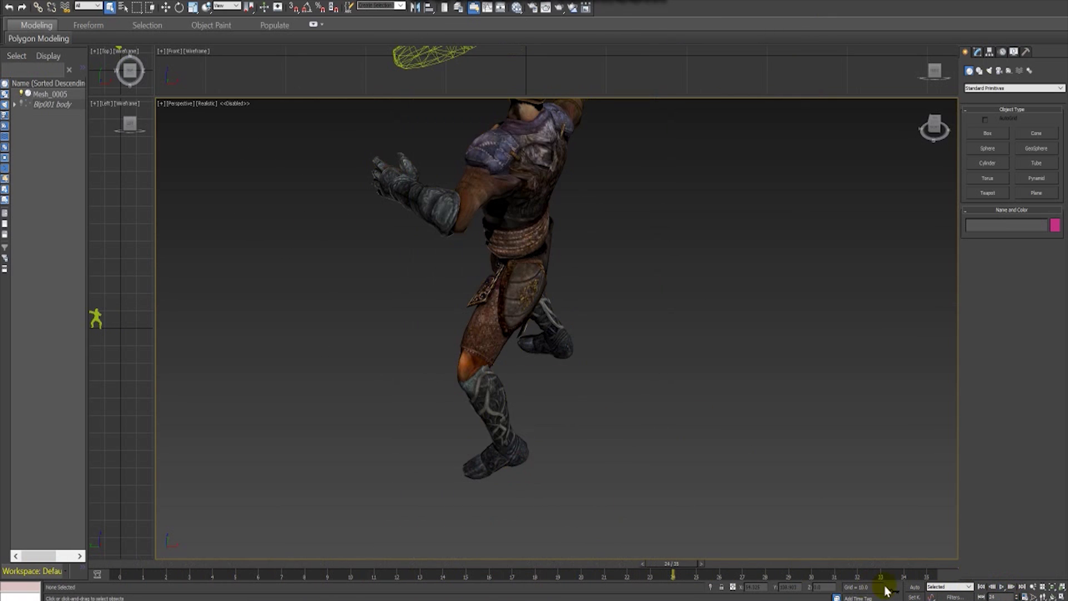
pyautogui.click(1002, 588)
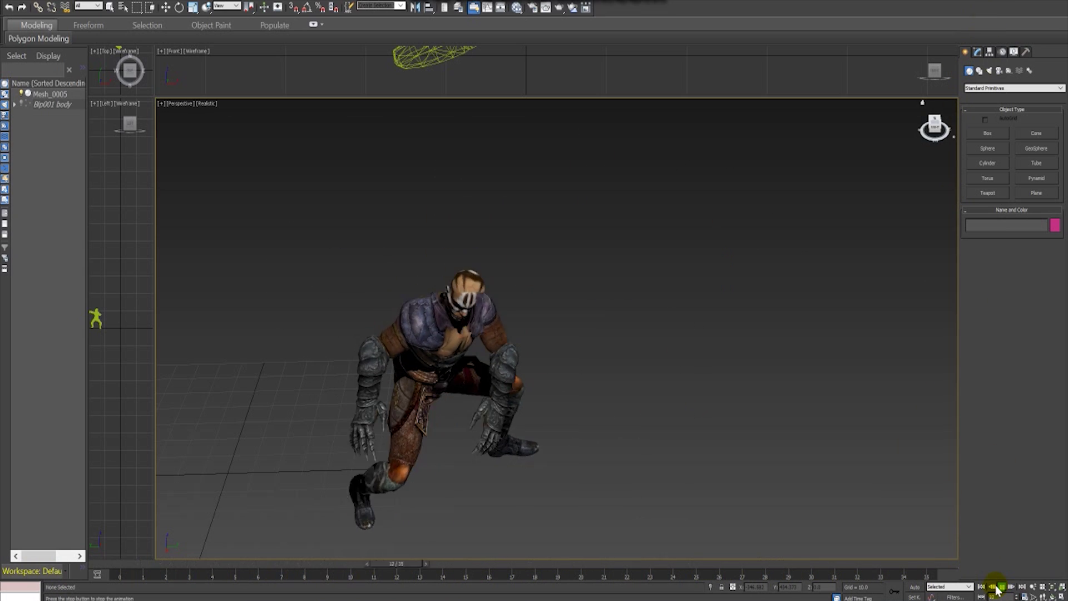
pyautogui.press('q')
pyautogui.press('d')
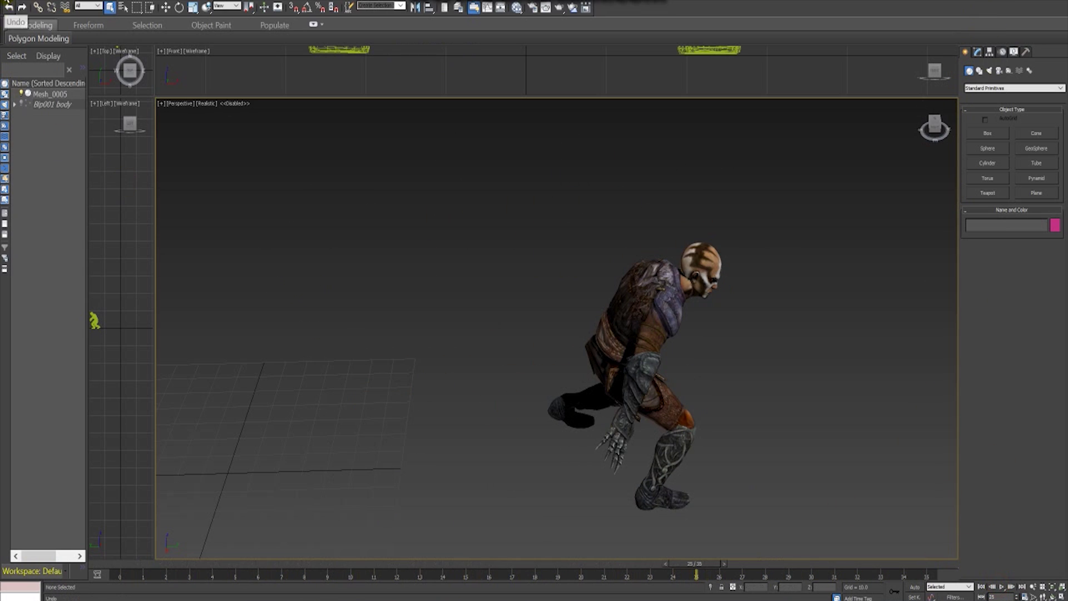
# Step: Reopen ANIMATION_ATTACK1_Reaver.max
pyautogui.click(8, 14)
pyautogui.click(22, 76)
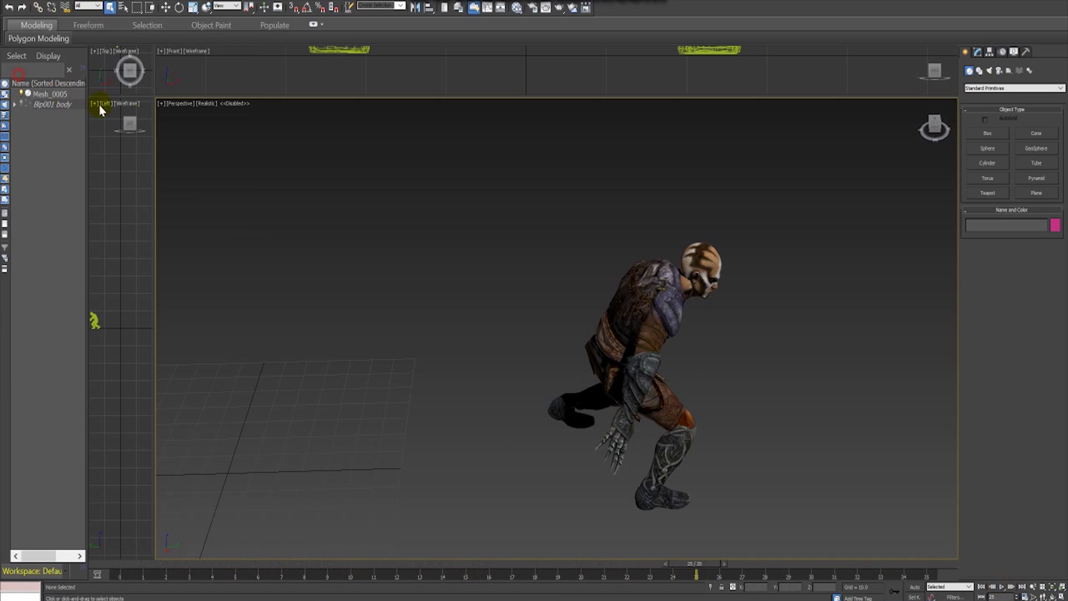
pyautogui.doubleClick(503, 77)
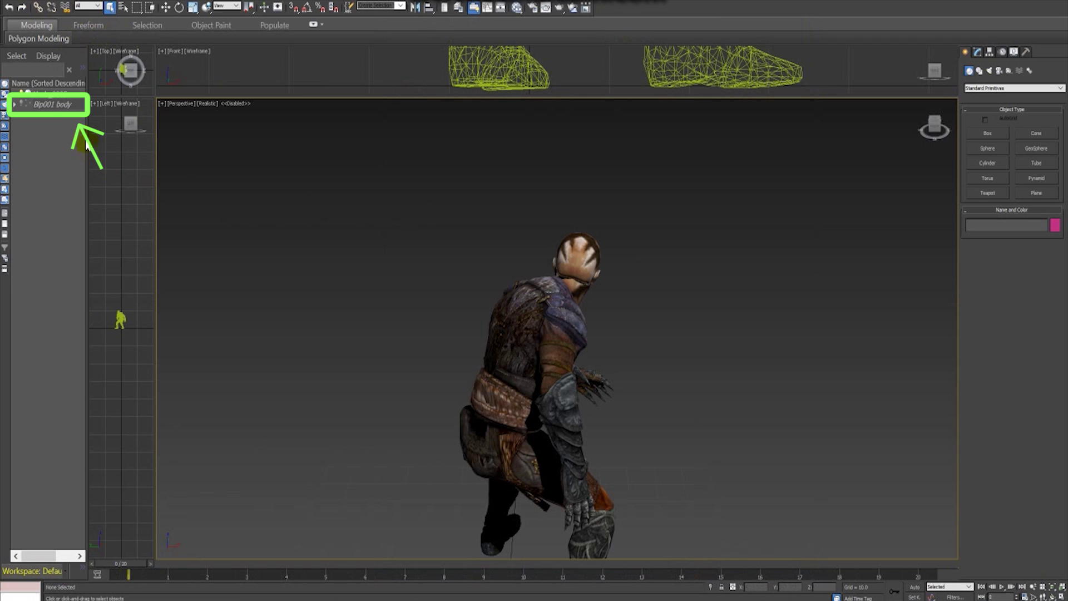
# Step: Select Bip001 and save its motion as attack1 in *.BIP format in the tutorial motion flow folder
pyautogui.click(59, 106)
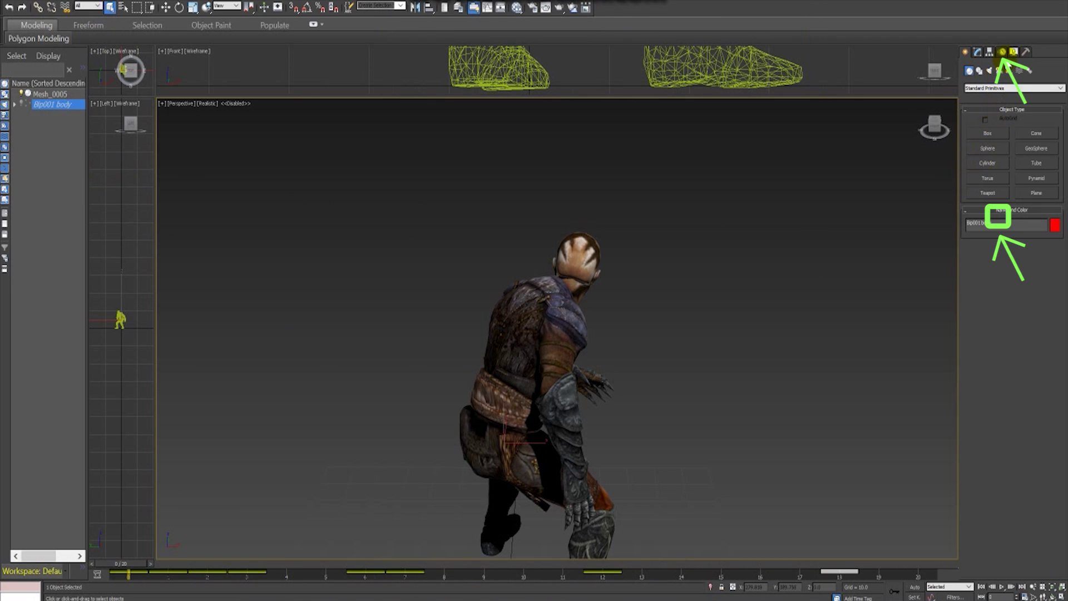
pyautogui.click(1002, 52)
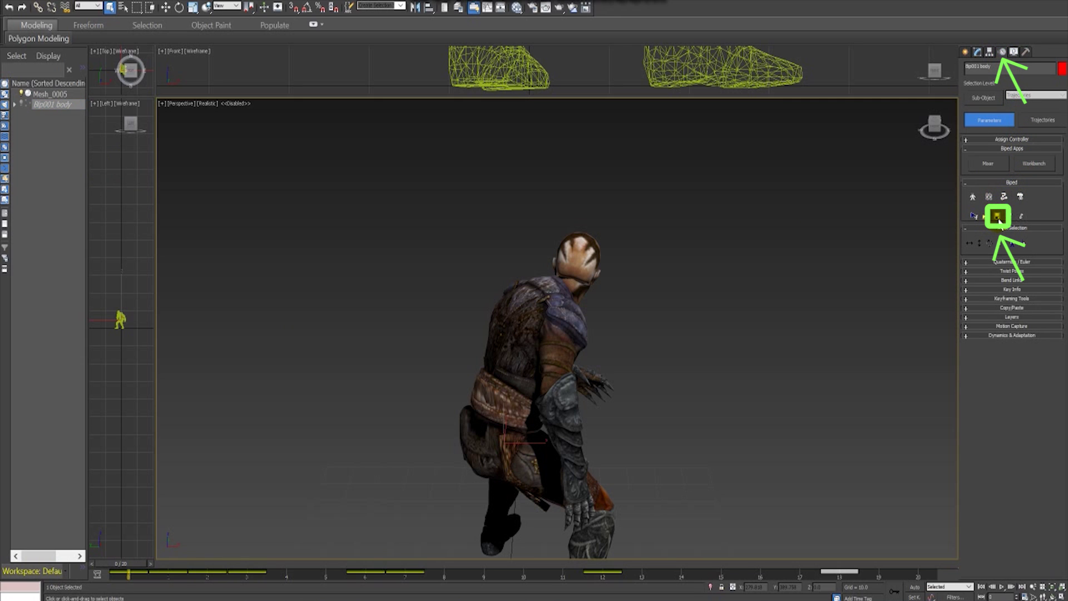
pyautogui.click(997, 218)
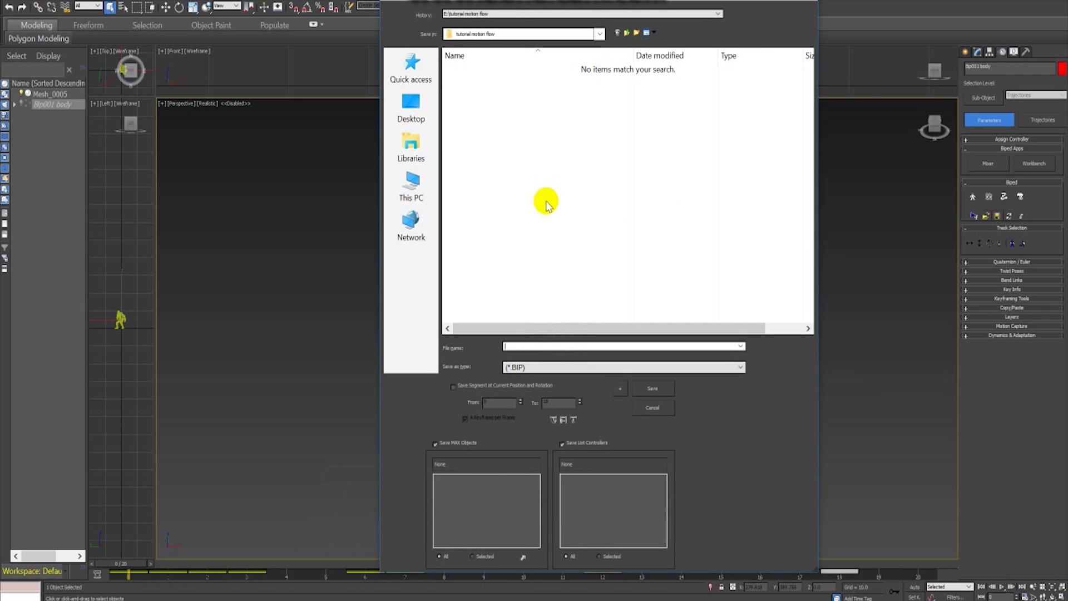
pyautogui.write('attack1')
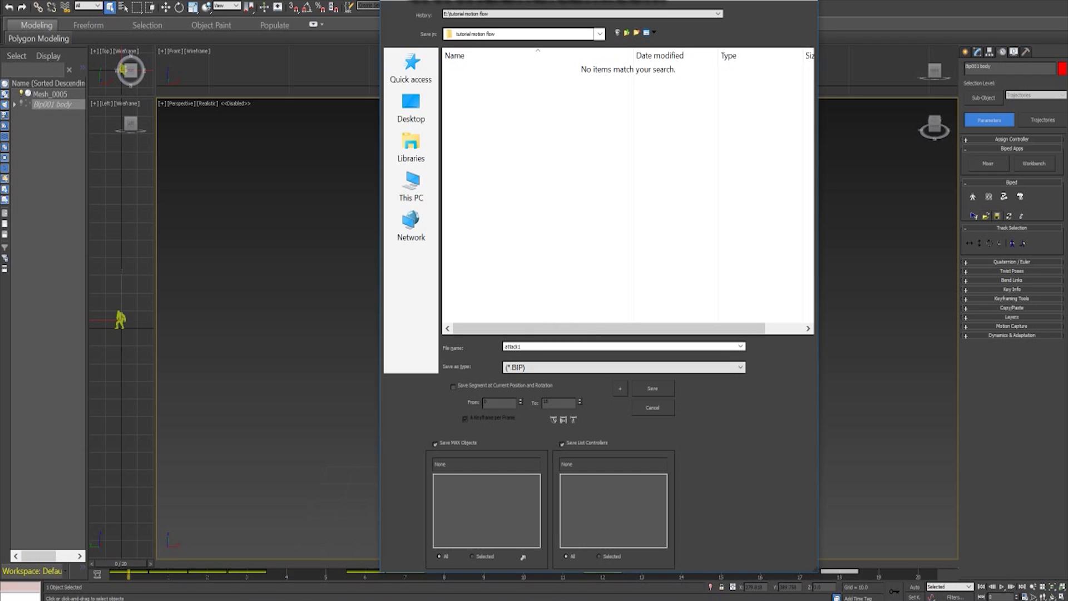
pyautogui.click(529, 369)
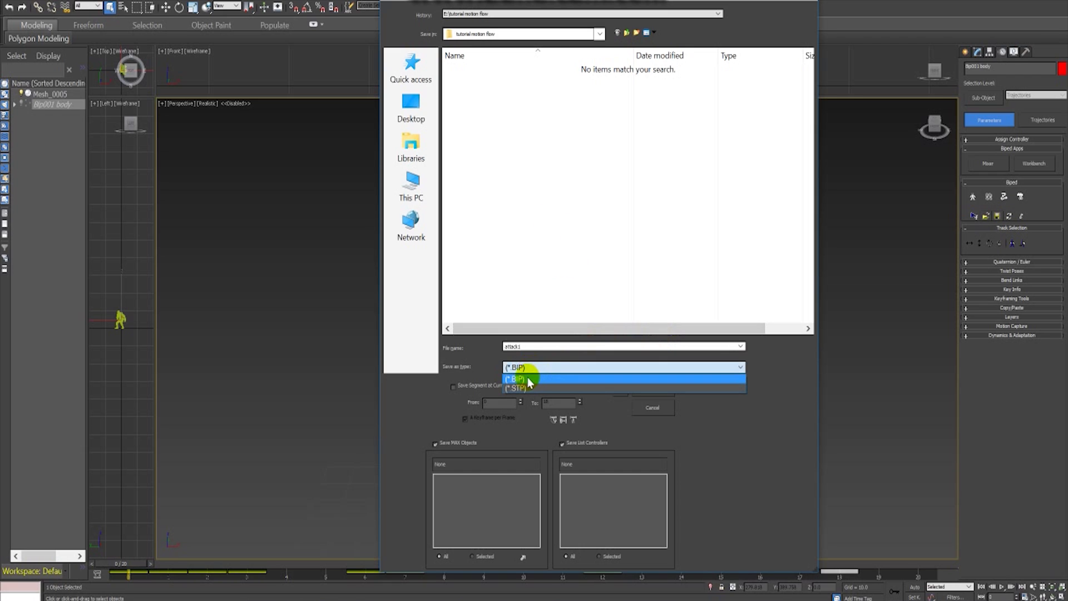
pyautogui.click(530, 380)
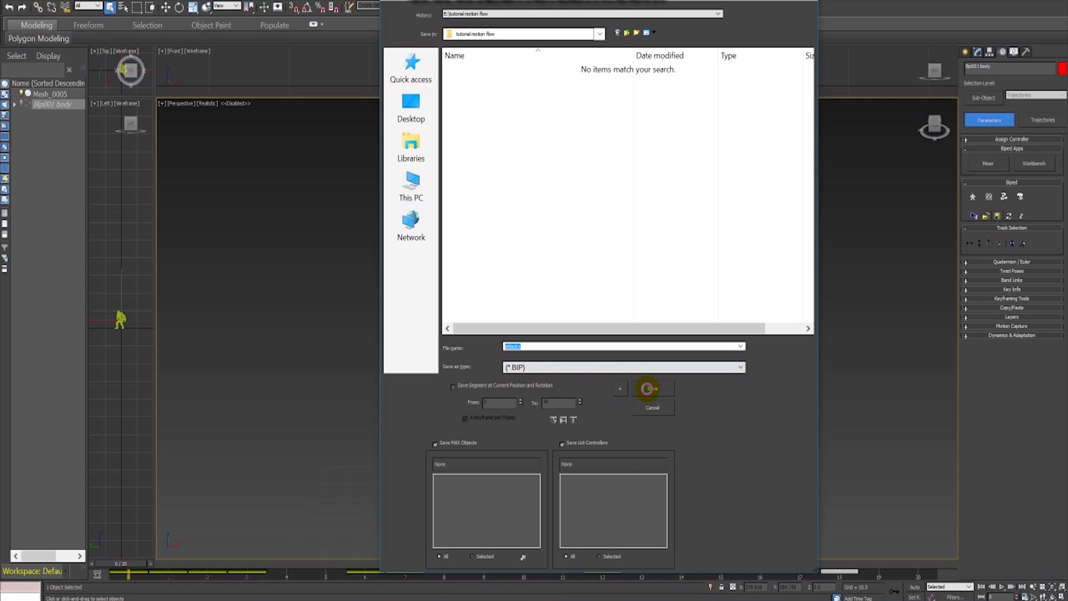
pyautogui.click(647, 388)
# Step: Open the next attack scene, discarding changes to the current one
pyautogui.hotkey('alt', 'f')
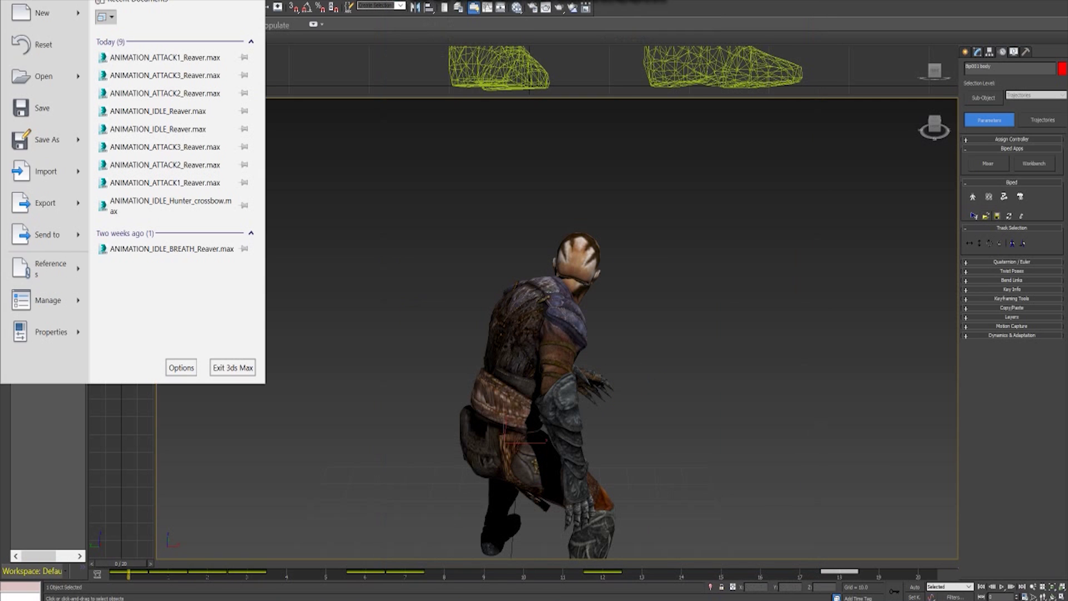
pyautogui.click(18, 73)
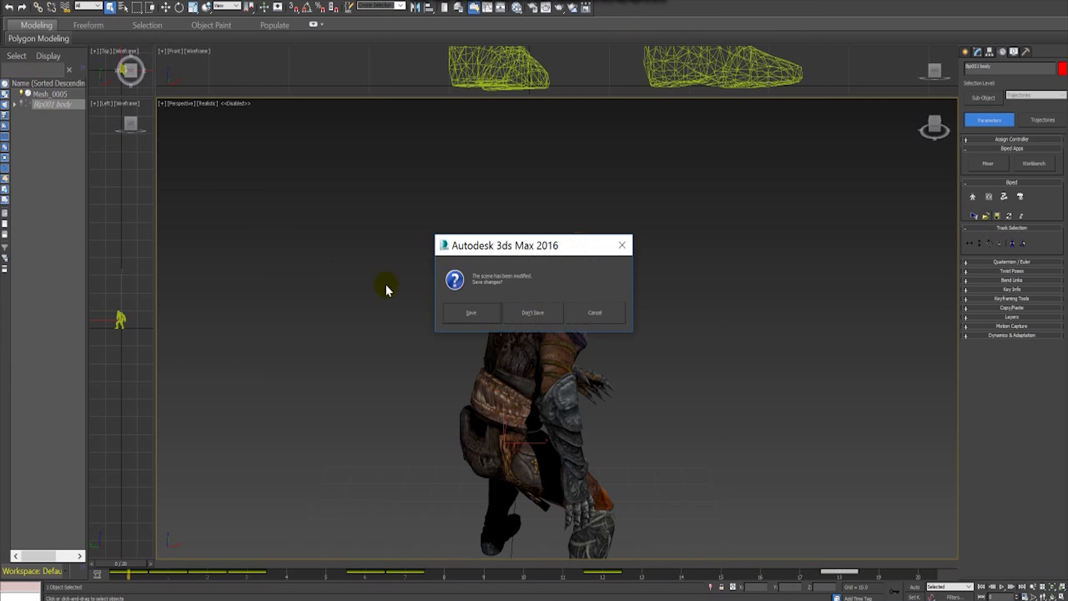
pyautogui.click(550, 318)
pyautogui.doubleClick(536, 76)
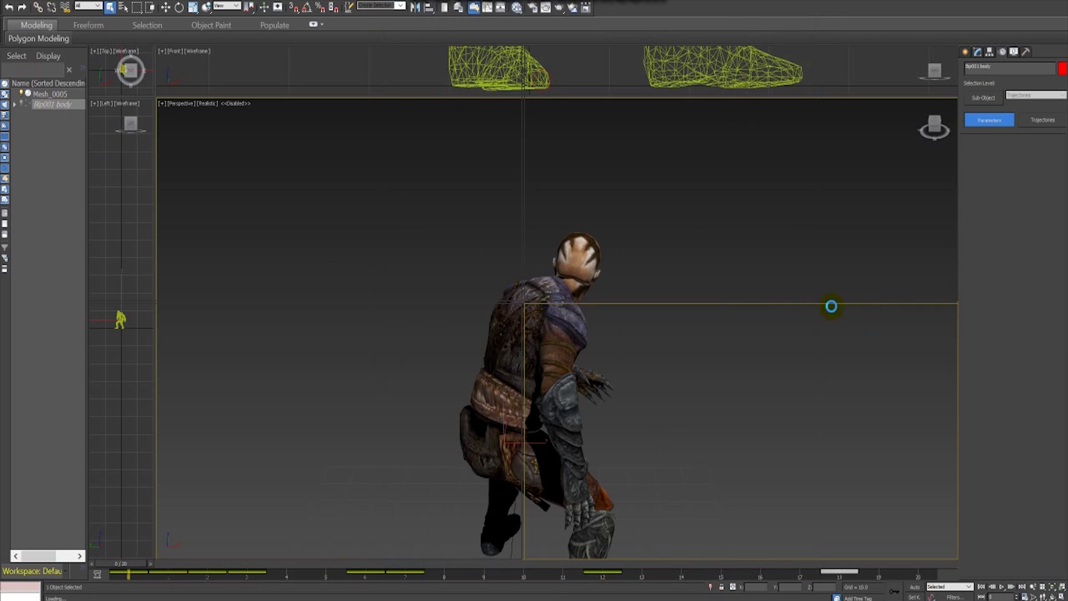
# Step: Select Bip001 and save its motion as a BIP file beside attack1
pyautogui.click(55, 105)
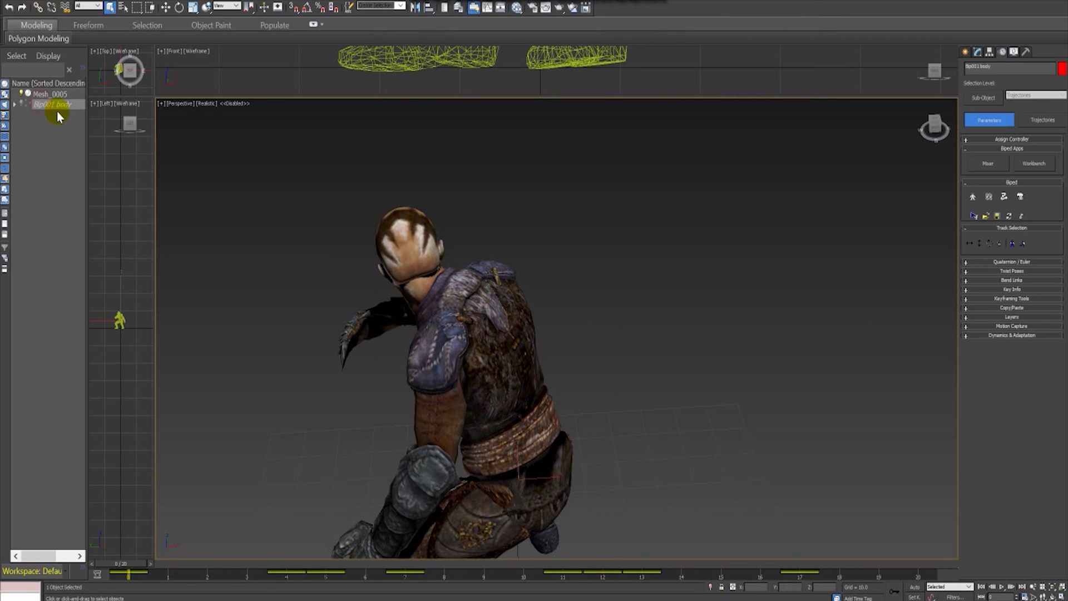
pyautogui.click(997, 216)
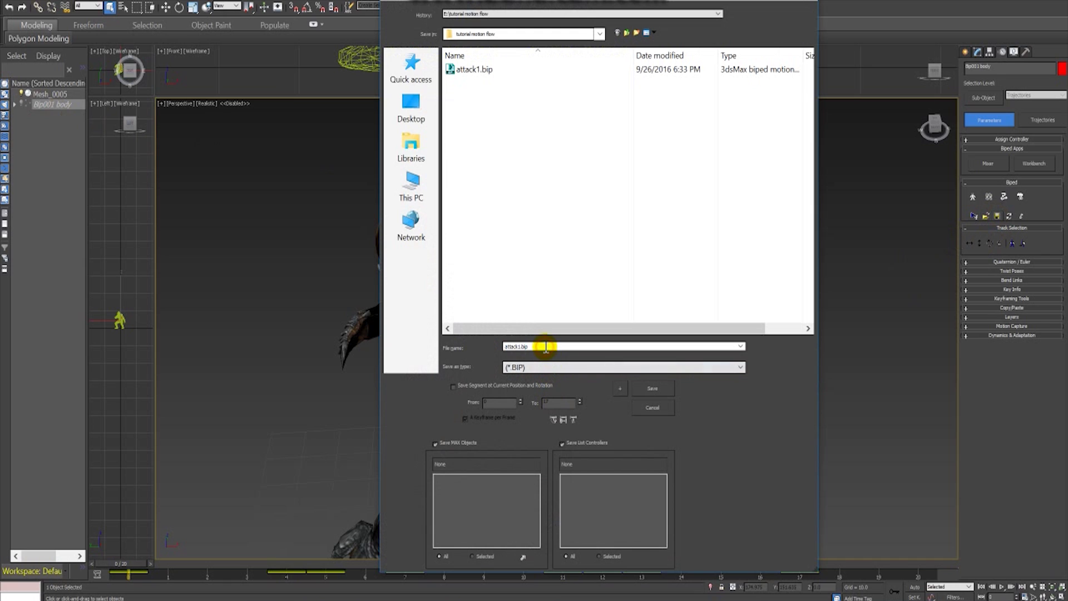
pyautogui.press('BackSpace')
pyautogui.press('BackSpace')
pyautogui.press('BackSpace')
pyautogui.press('BackSpace')
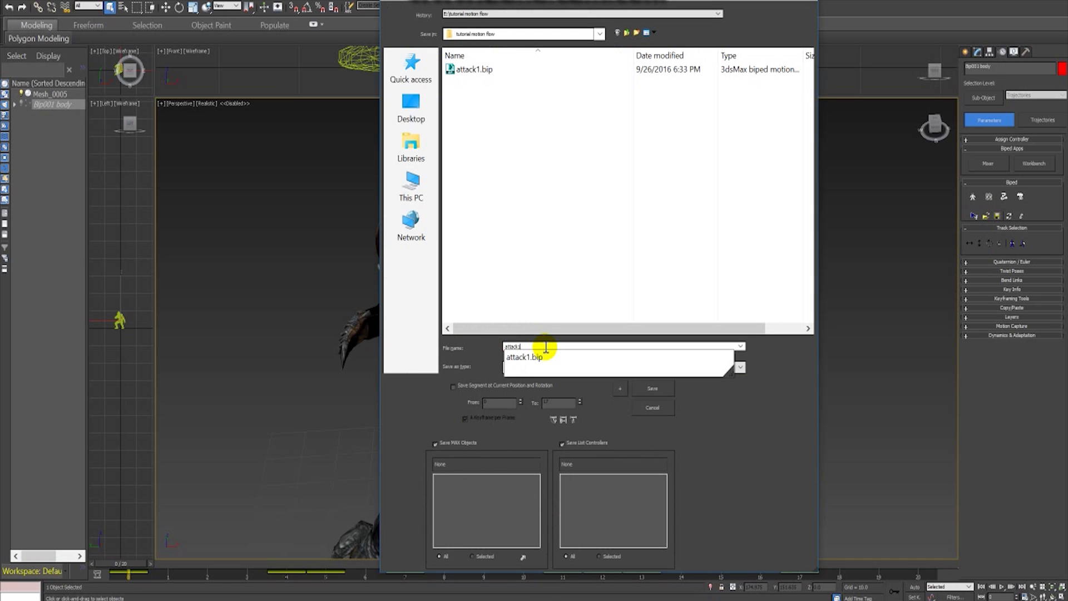
pyautogui.click(660, 387)
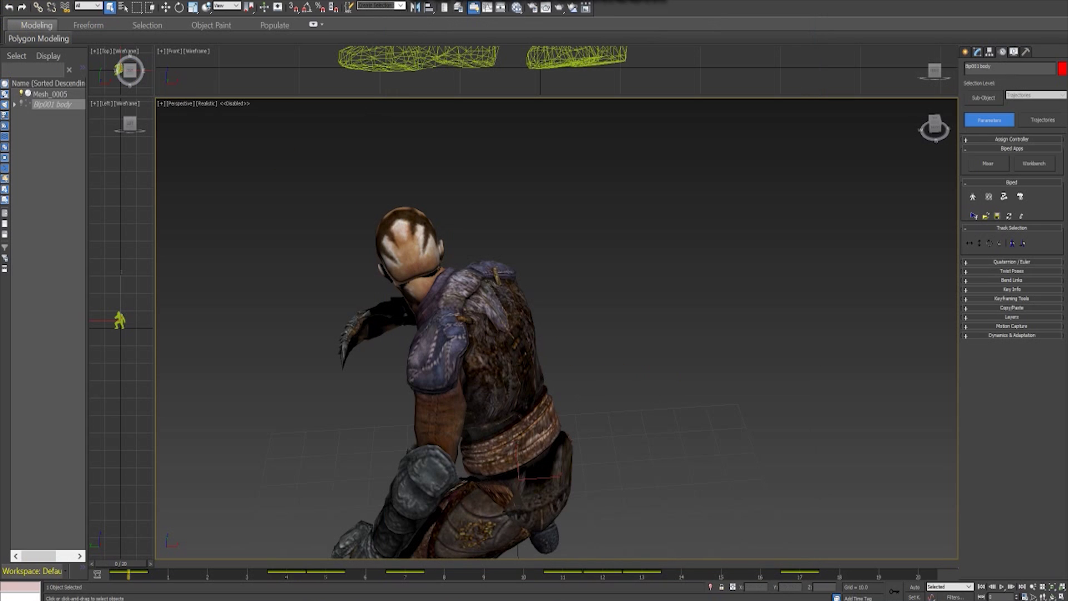
# Step: Open ANIMATION_ATTACK3_Reaver.max without saving the current scene
pyautogui.click(5, 6)
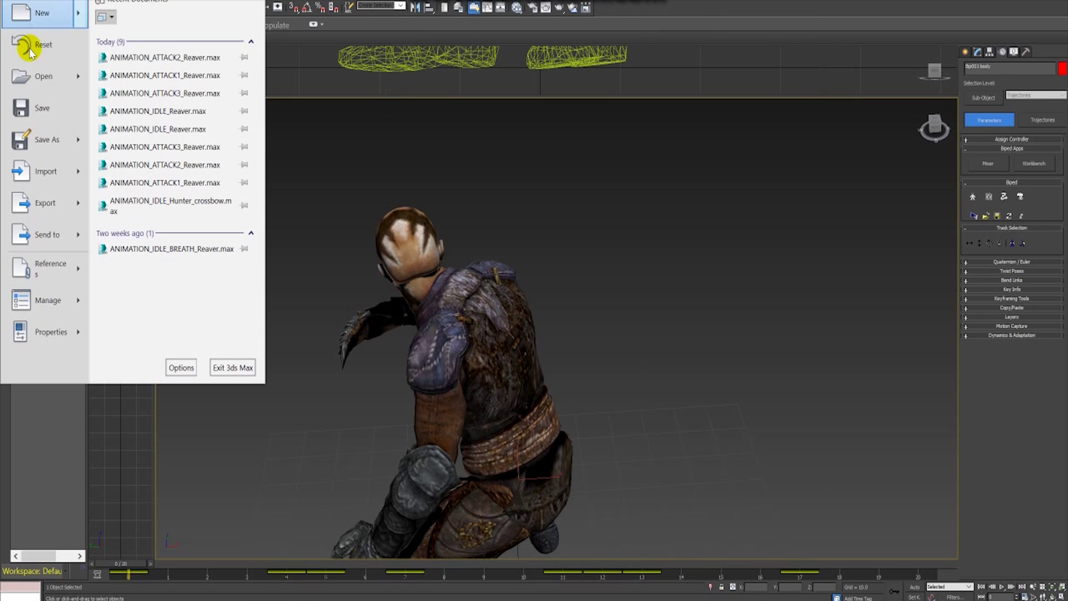
pyautogui.click(28, 74)
pyautogui.click(530, 321)
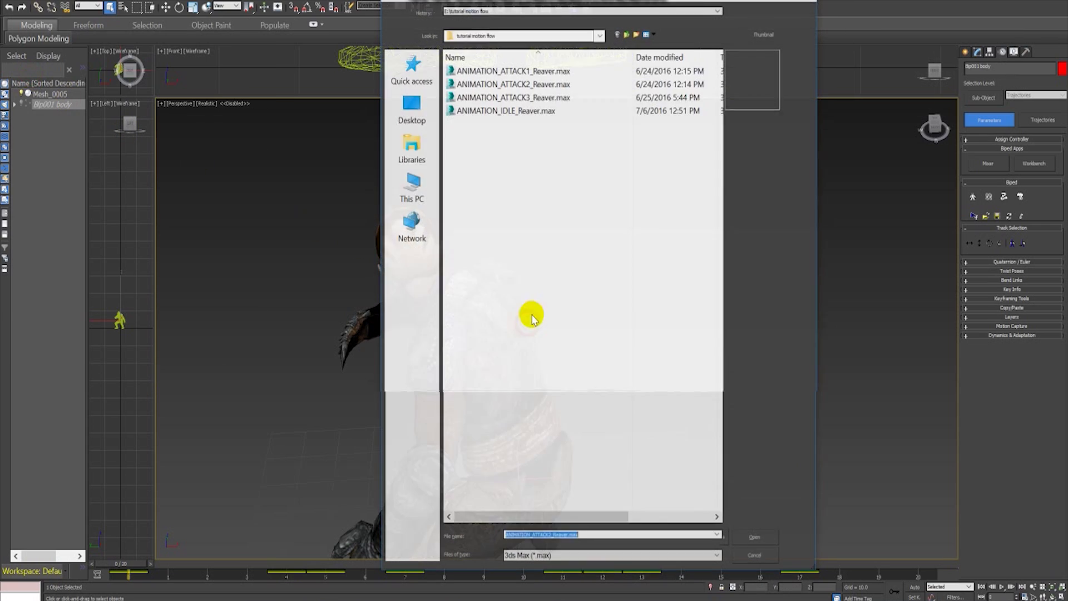
pyautogui.click(529, 107)
pyautogui.press('Return')
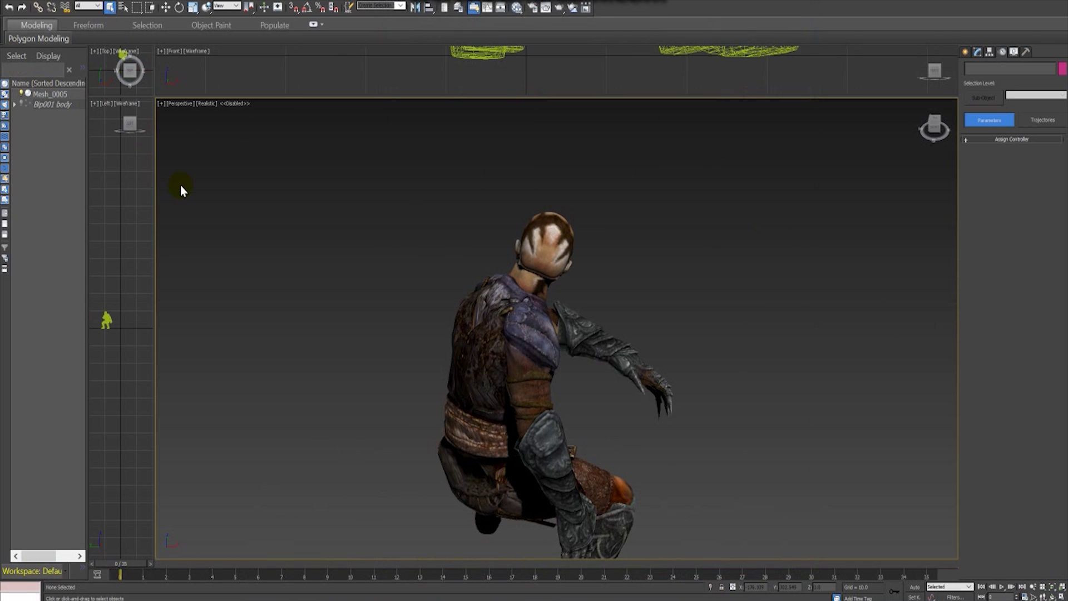
# Step: Select Bip001 and save its motion as attack3.bip
pyautogui.click(59, 108)
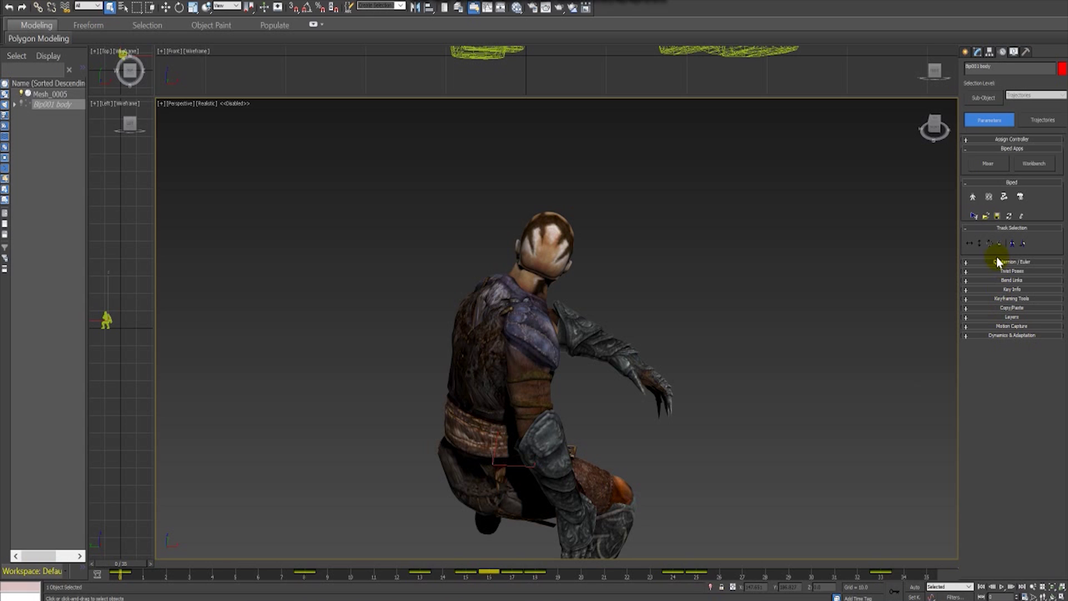
pyautogui.click(997, 217)
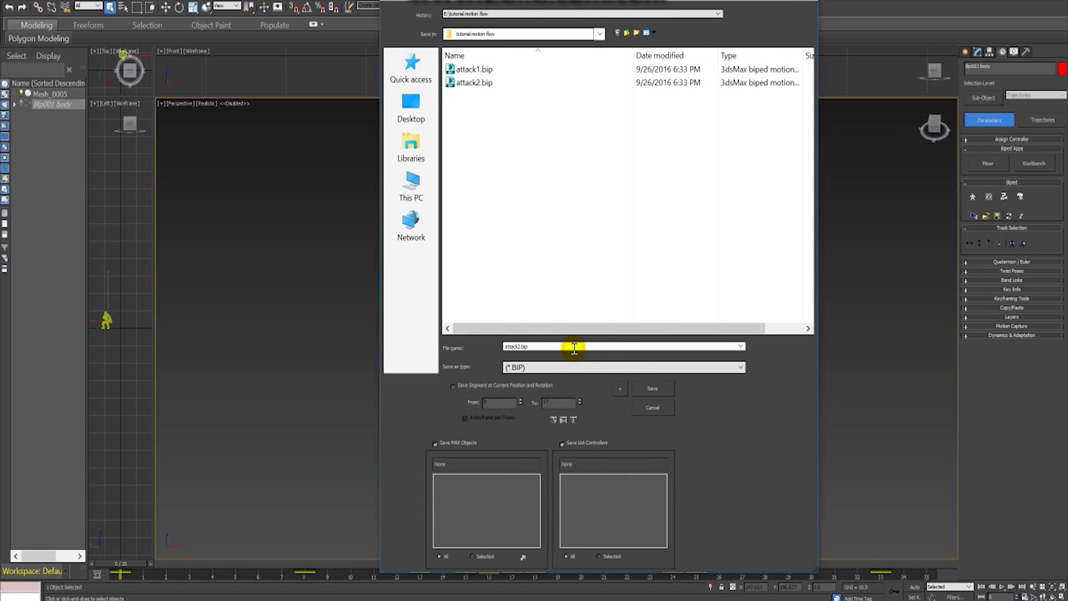
pyautogui.press('BackSpace')
pyautogui.press('BackSpace')
pyautogui.press('BackSpace')
pyautogui.press('BackSpace')
pyautogui.press('BackSpace')
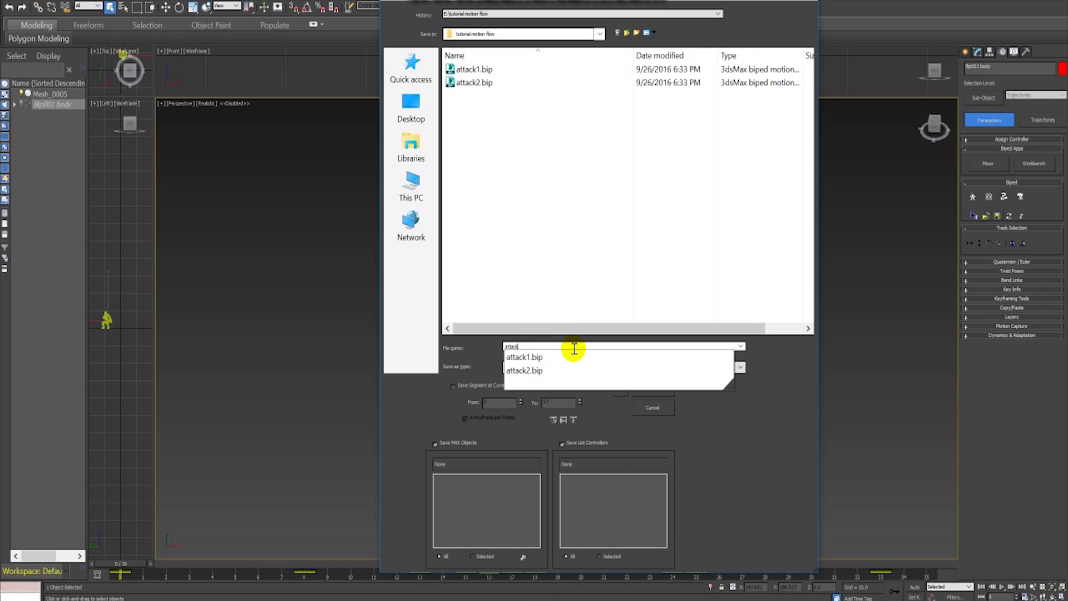
pyautogui.write('3')
pyautogui.press('Return')
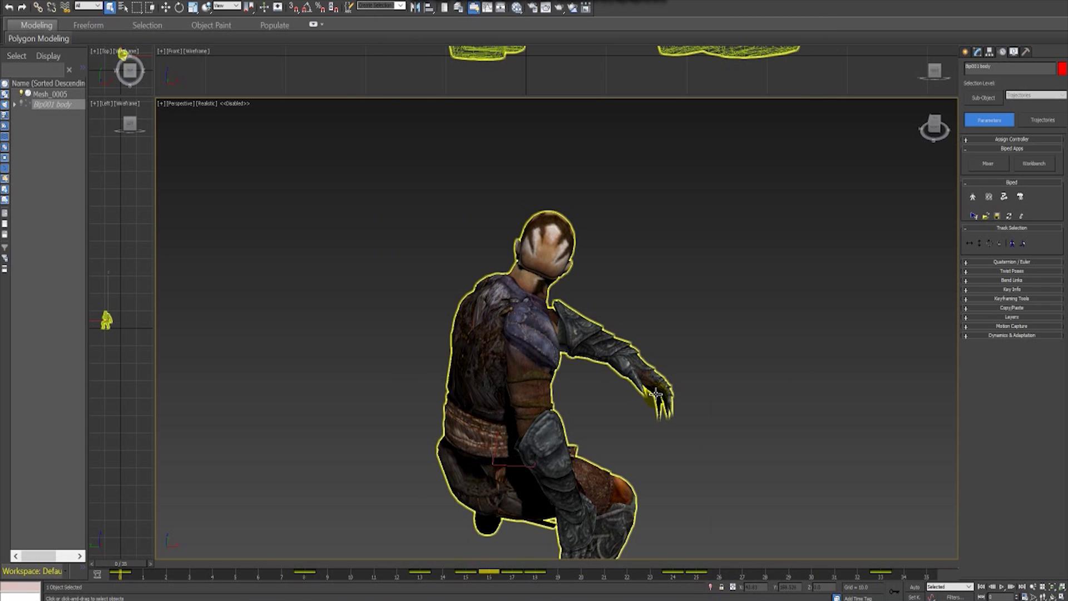
# Step: Reopen the Biped save dialog to check the saved BIP files
pyautogui.hotkey('alt', 'f')
pyautogui.click(993, 216)
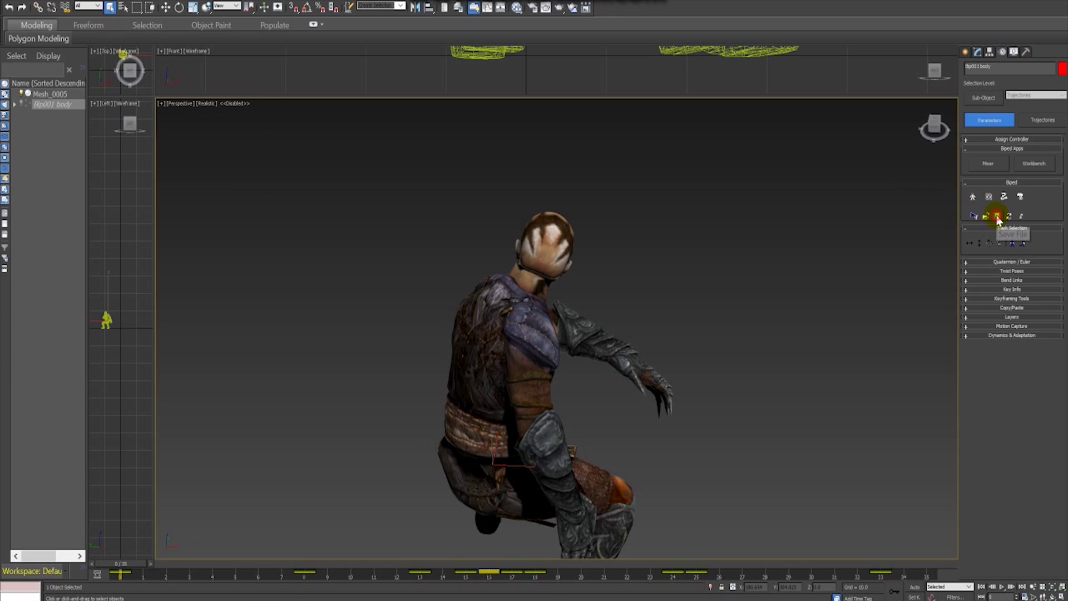
pyautogui.click(997, 216)
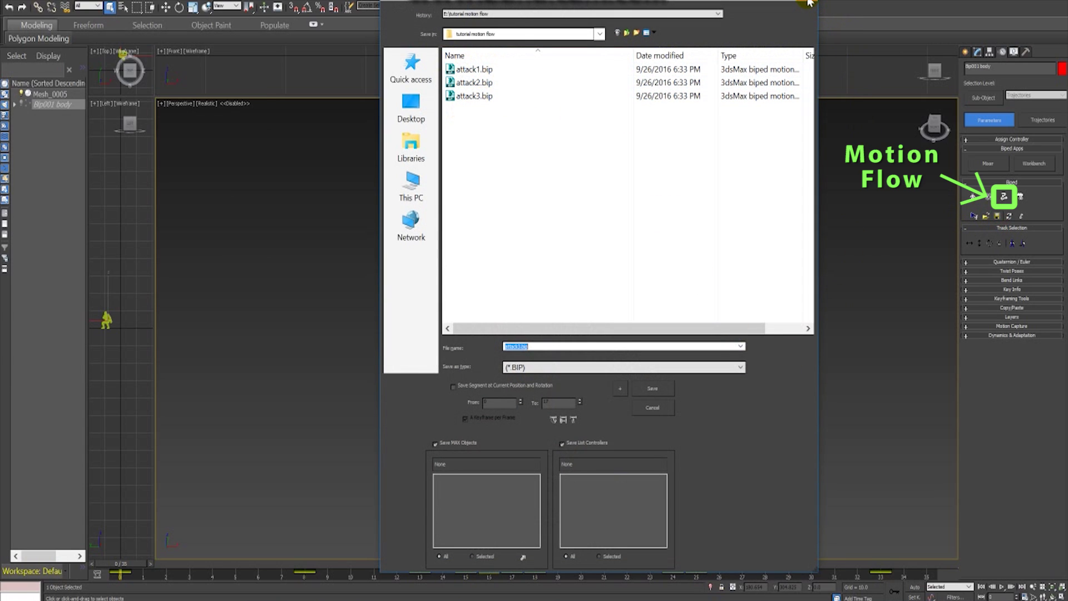
# Step: Dismiss the save dialog and switch Bip001 into Motion Flow mode
pyautogui.press('Escape')
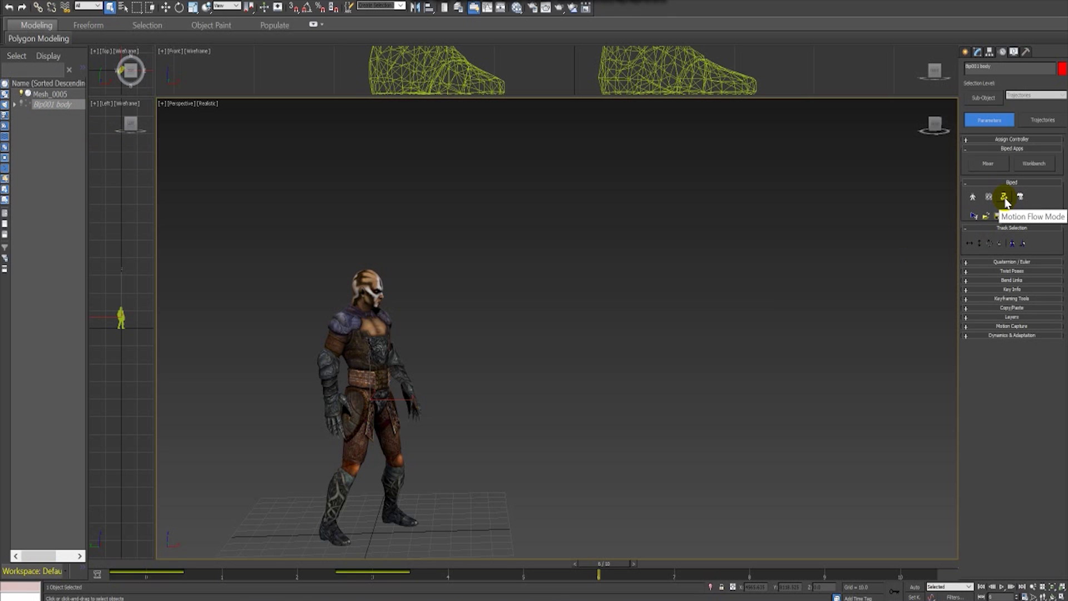
pyautogui.click(1004, 197)
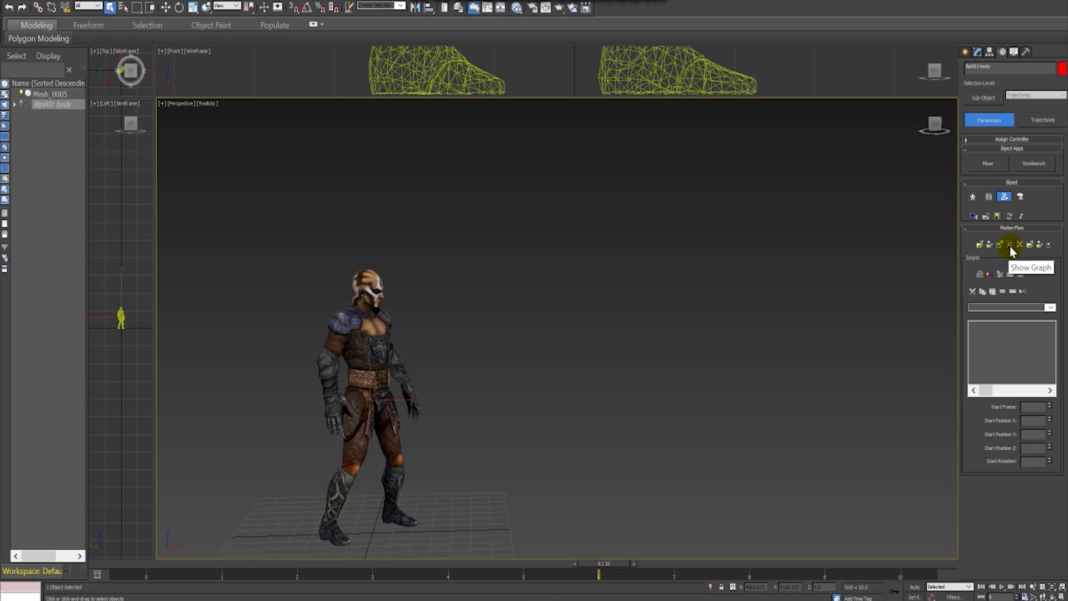
# Step: Show the Bip001 Motion Flow Graph and drag it to the viewport's centre-right
pyautogui.click(1009, 245)
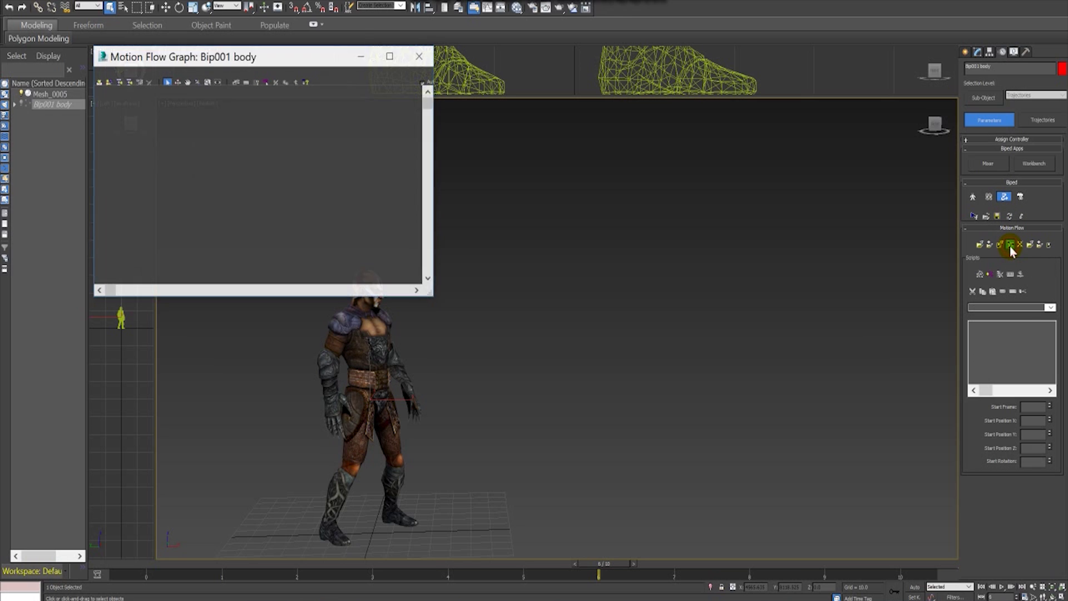
pyautogui.moveTo(316, 61); pyautogui.dragTo(684, 153)
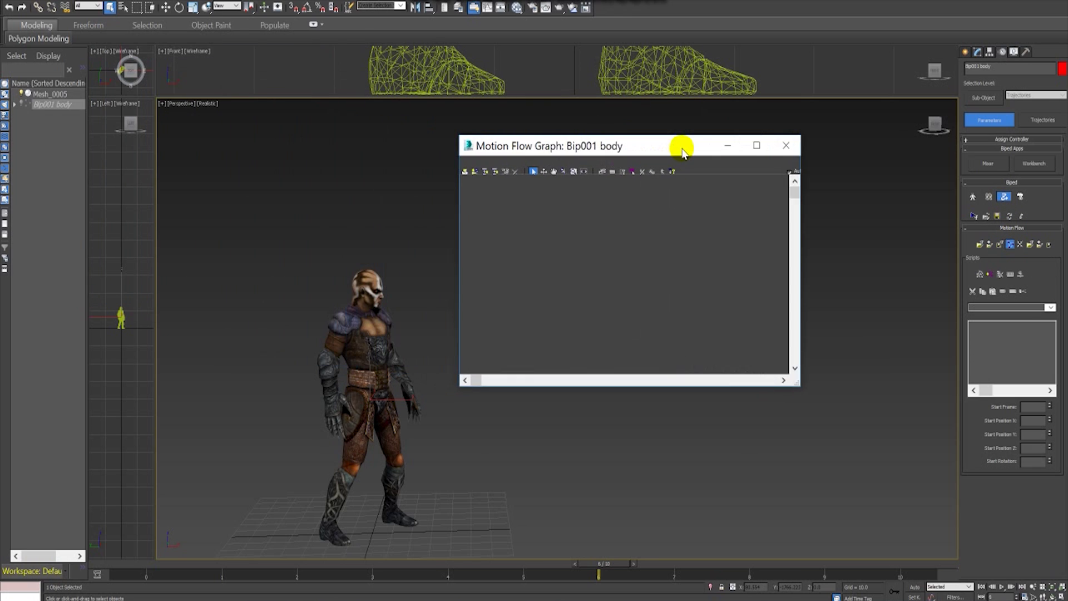
# Step: Create clip1, clip2 and clip3 left to right in the Motion Flow Graph
pyautogui.click(465, 171)
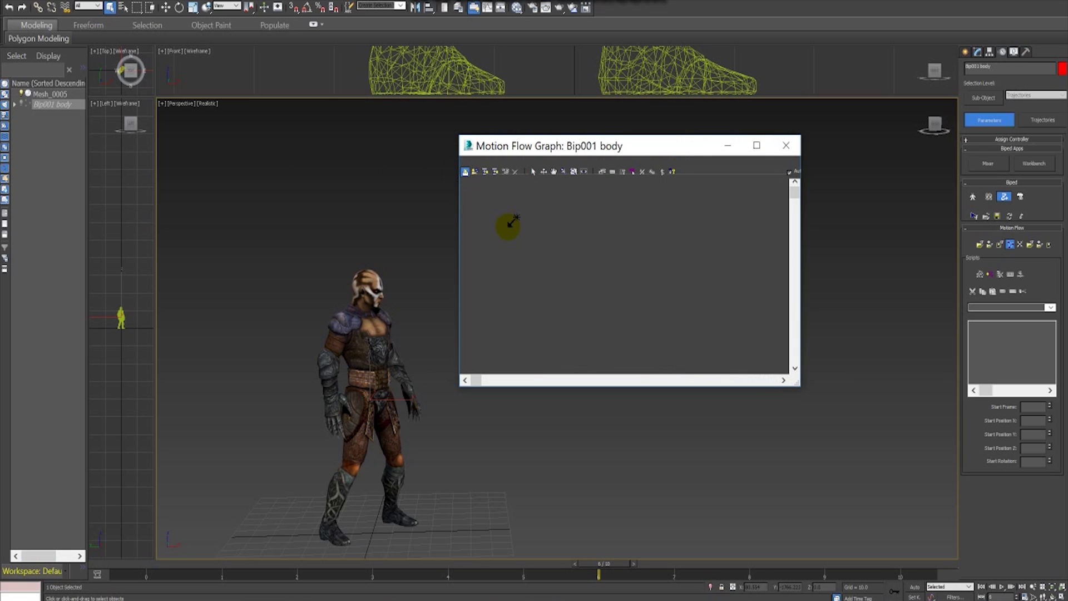
pyautogui.click(510, 233)
pyautogui.click(558, 234)
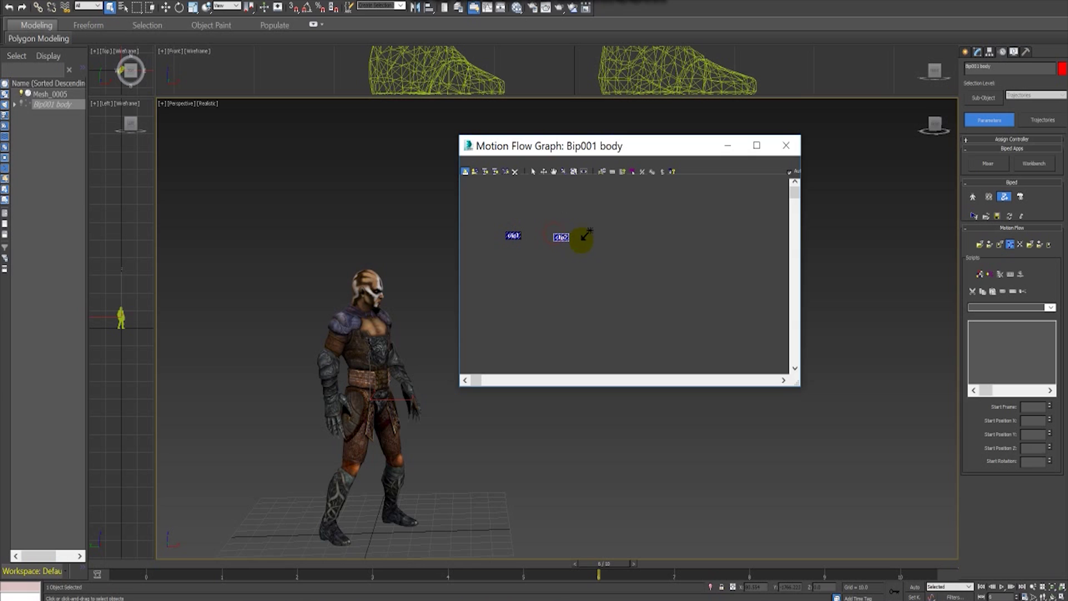
pyautogui.click(604, 237)
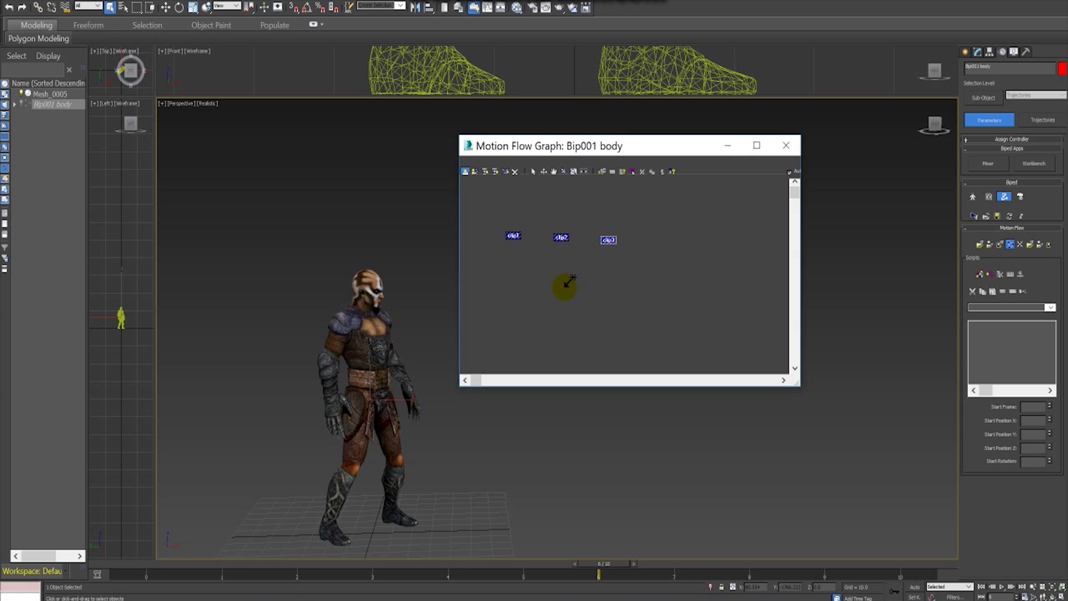
# Step: Link clip1 to attack1.bip from E:\tutorial motion flow
pyautogui.click(531, 174)
pyautogui.rightClick(513, 236)
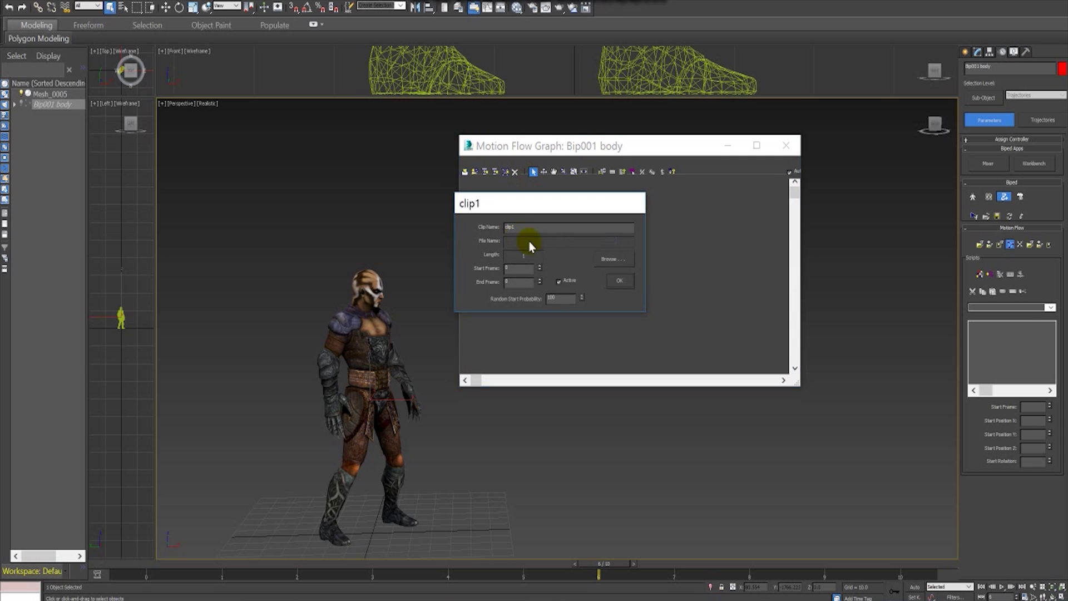
pyautogui.click(602, 259)
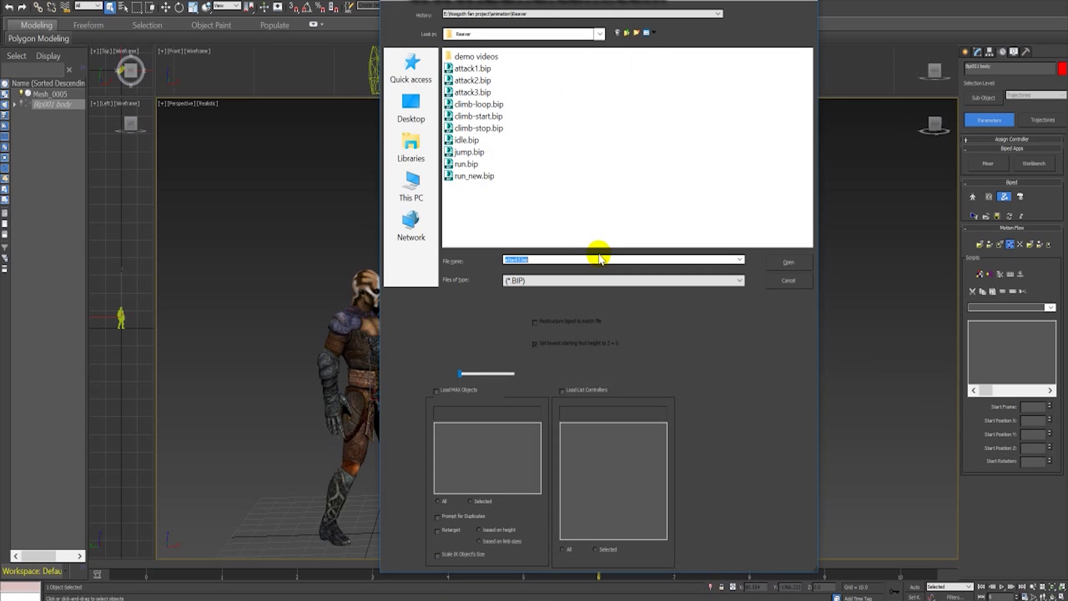
pyautogui.click(414, 207)
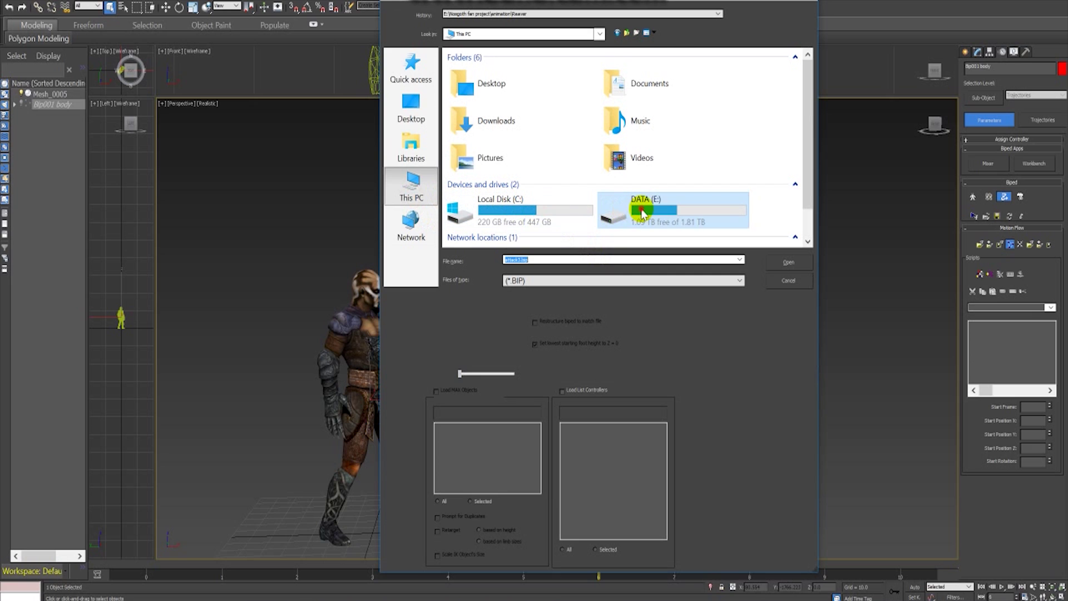
pyautogui.doubleClick(643, 213)
pyautogui.doubleClick(474, 80)
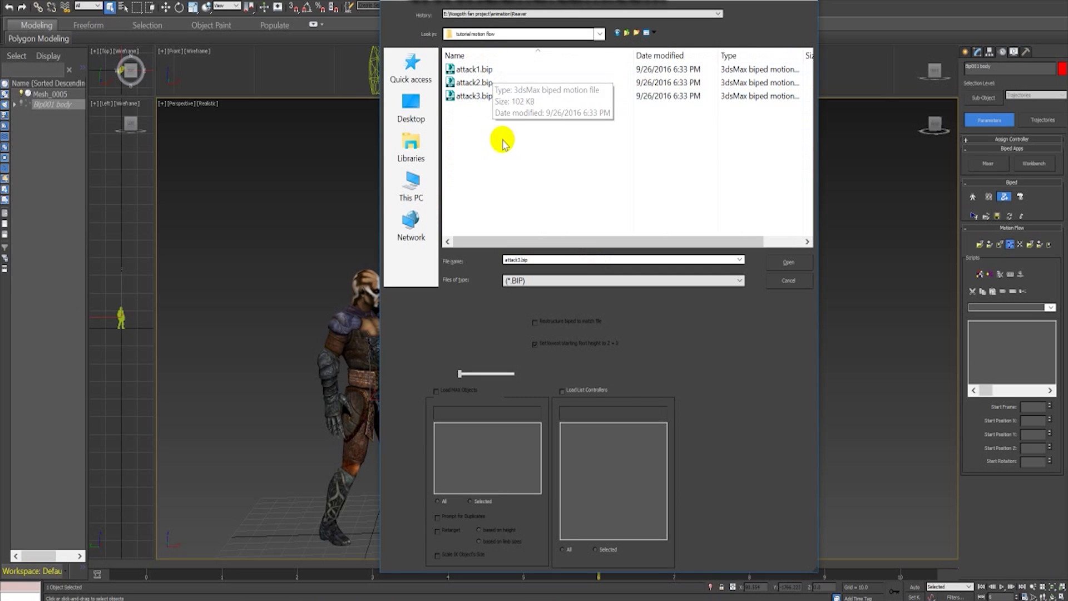
pyautogui.doubleClick(472, 69)
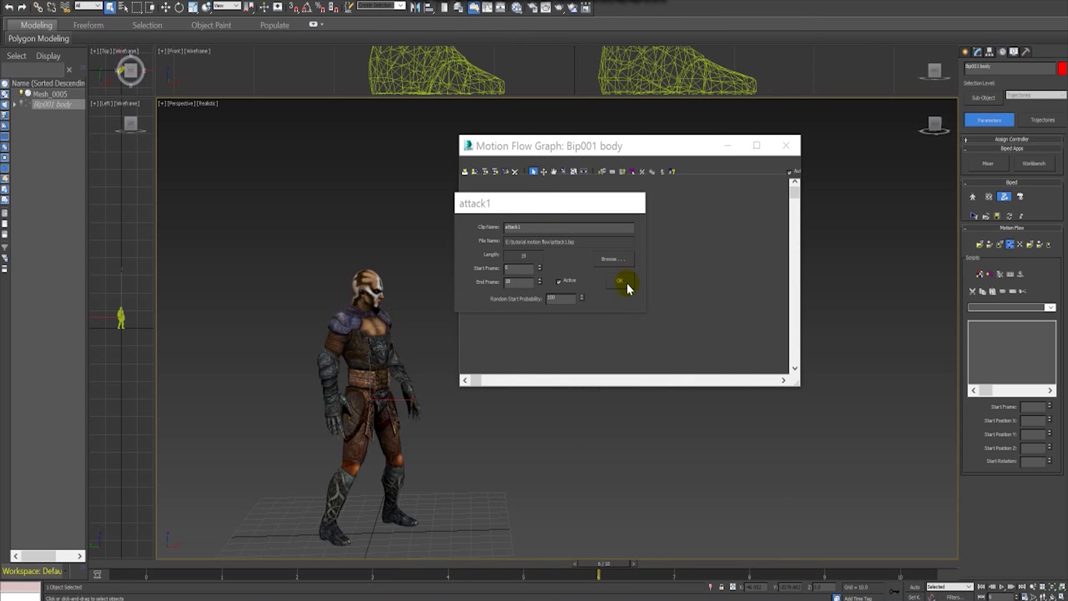
pyautogui.click(626, 282)
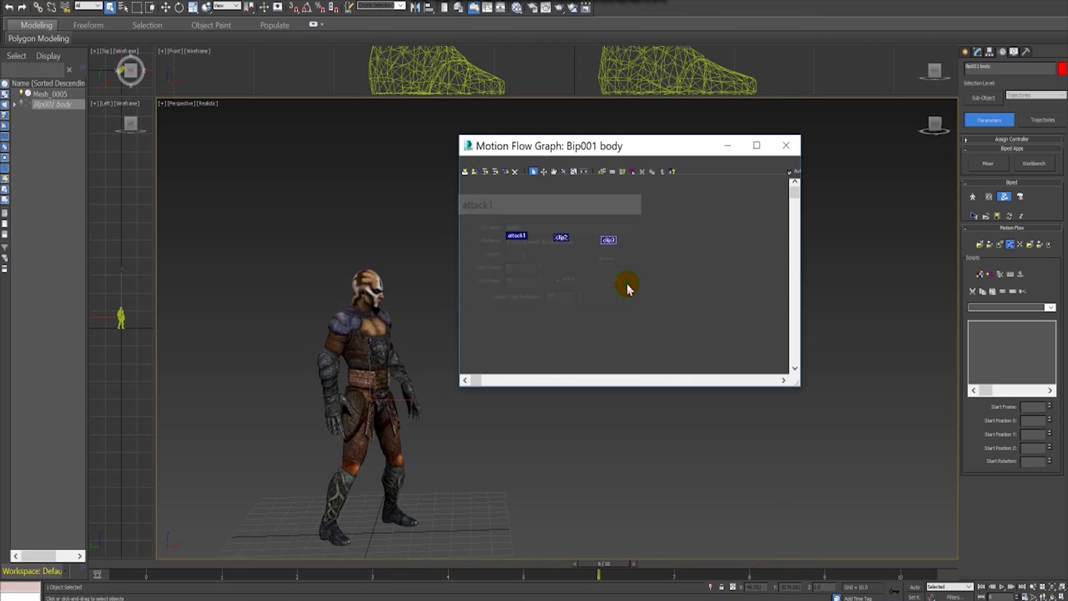
# Step: Link clip2 to attack2.bip and clip3 to attack3.bip
pyautogui.rightClick(563, 238)
pyautogui.click(660, 263)
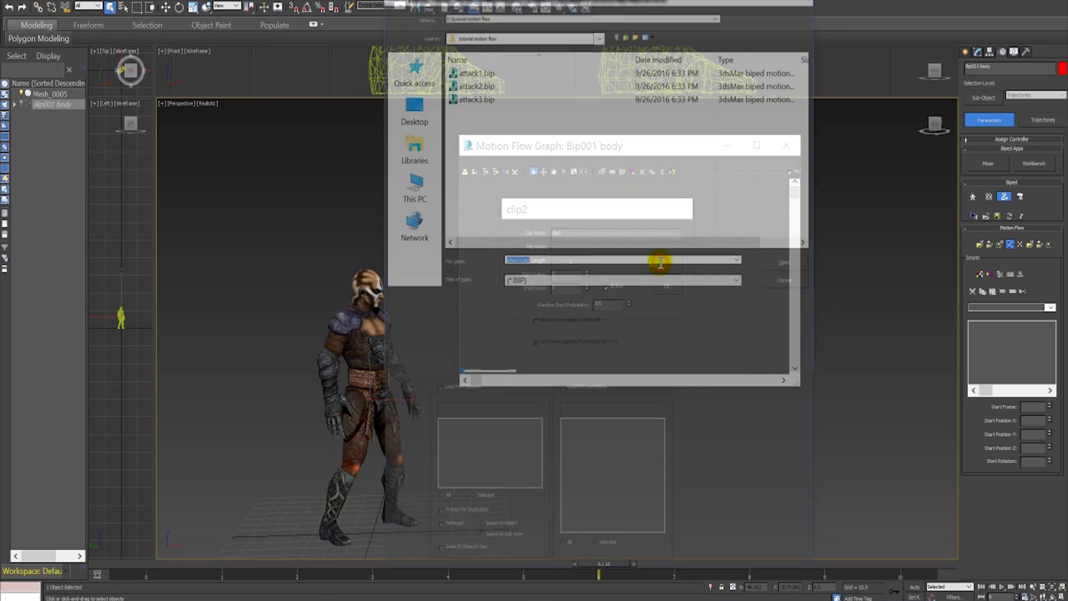
pyautogui.doubleClick(466, 86)
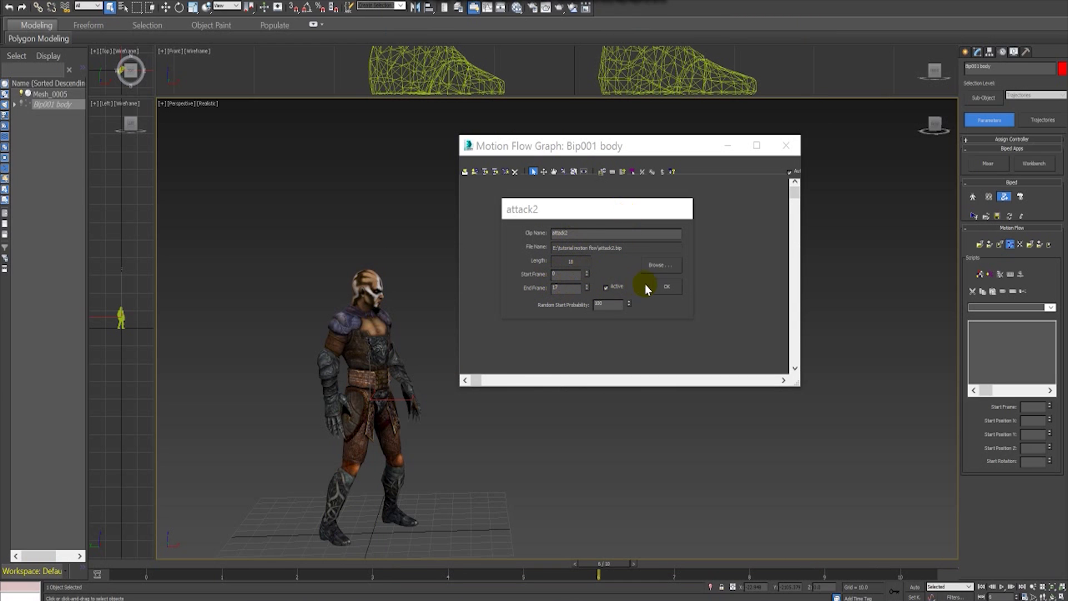
pyautogui.click(666, 286)
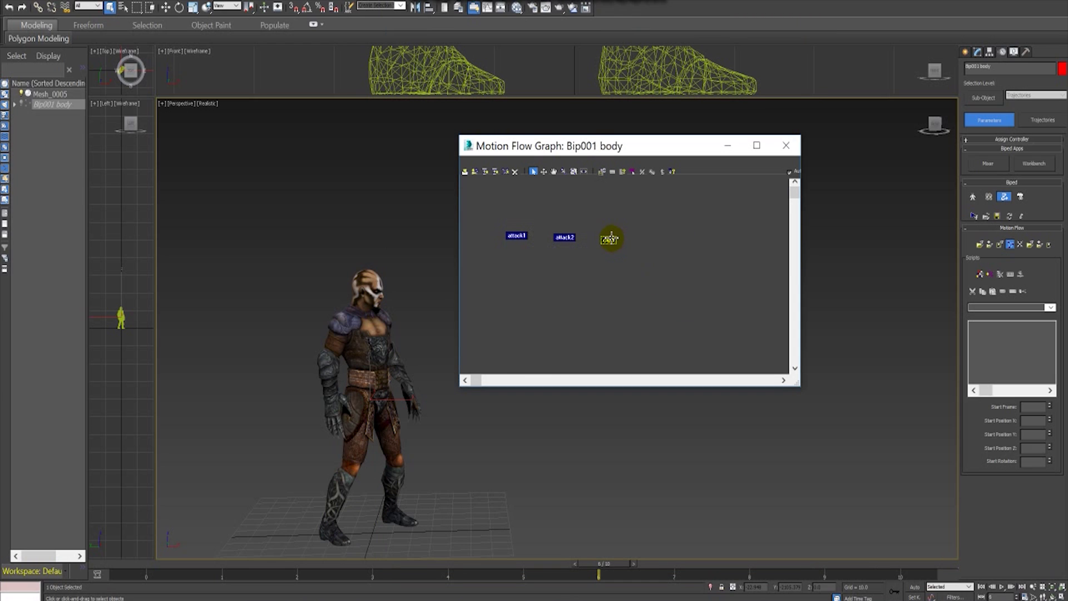
pyautogui.rightClick(610, 238)
pyautogui.click(695, 265)
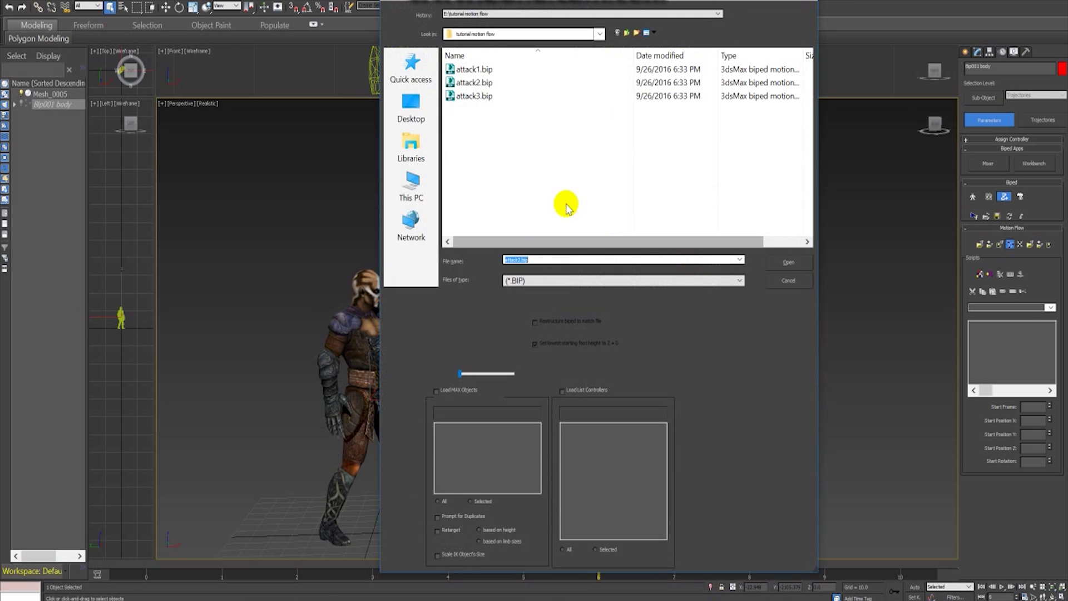
pyautogui.doubleClick(472, 96)
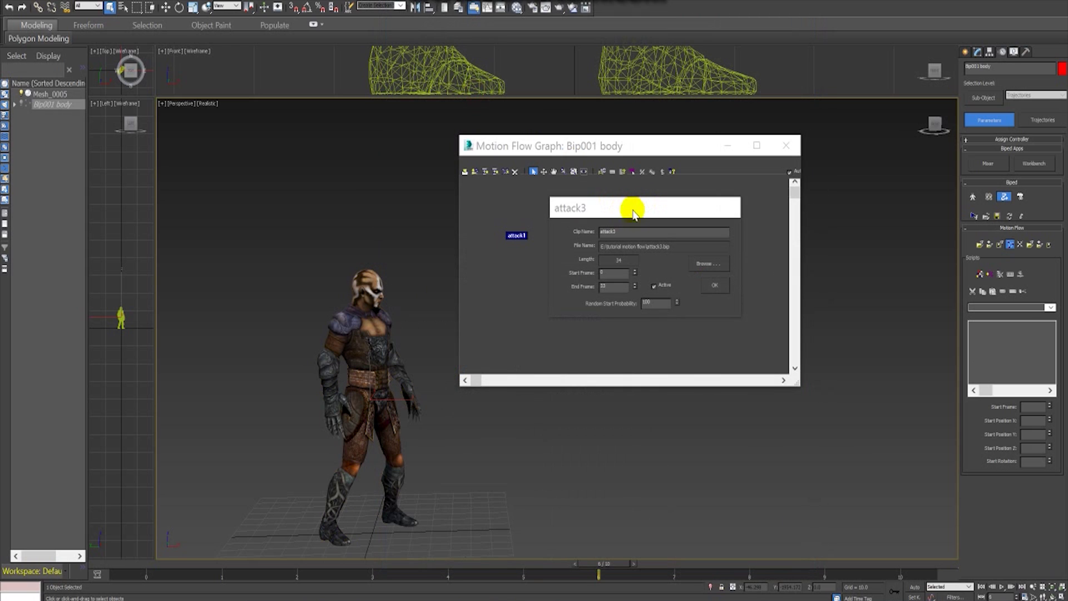
pyautogui.click(715, 288)
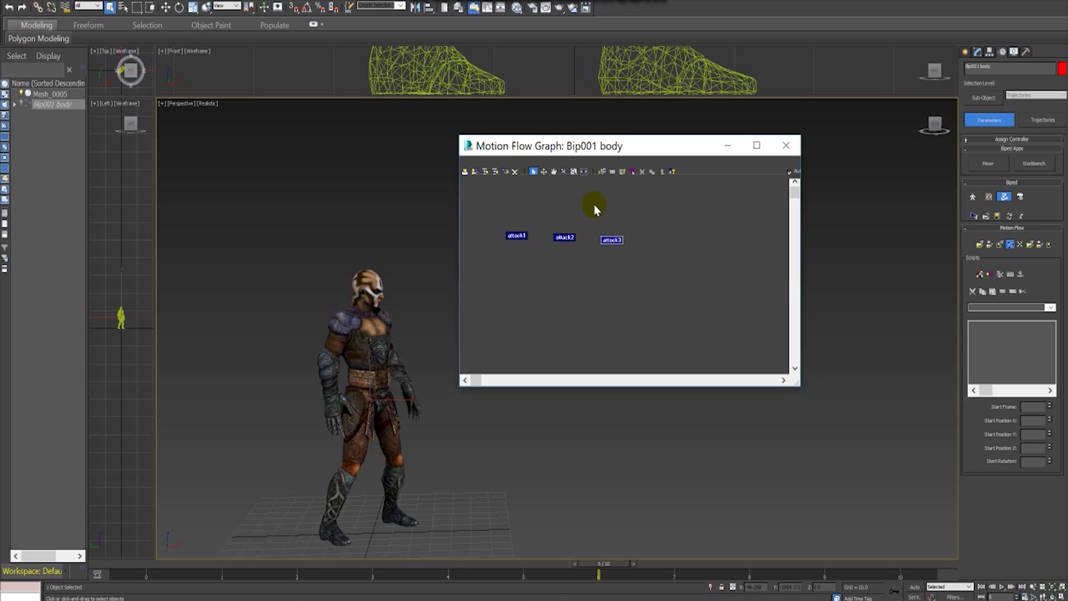
# Step: Draw From->To transitions chaining attack1, attack2 and attack3, then close the Motion Flow Graph
pyautogui.click(486, 172)
pyautogui.moveTo(521, 236); pyautogui.dragTo(613, 240)
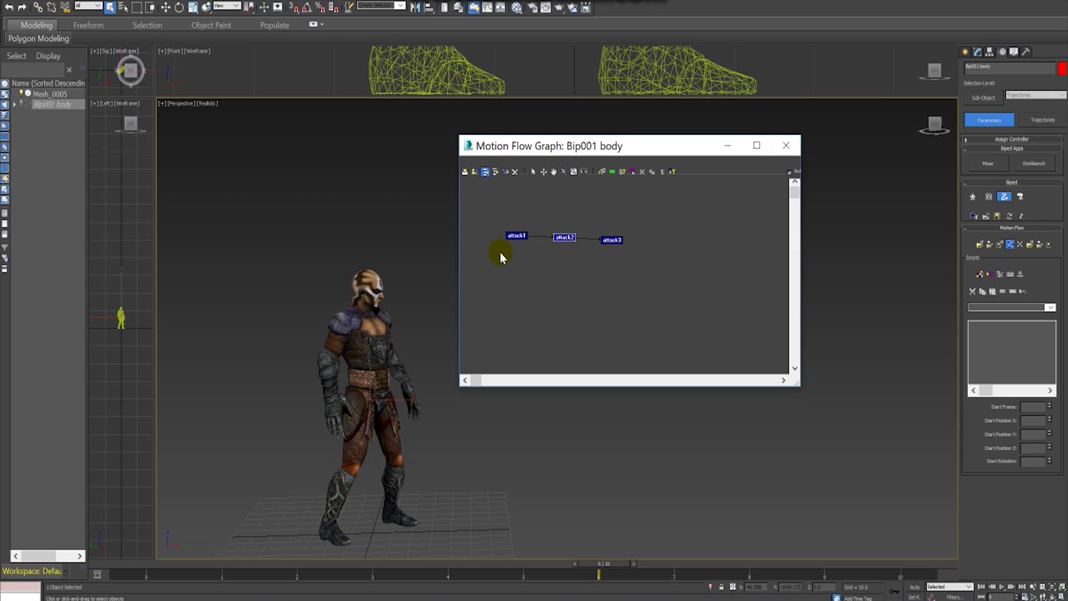
pyautogui.moveTo(514, 235); pyautogui.dragTo(564, 237)
pyautogui.click(786, 146)
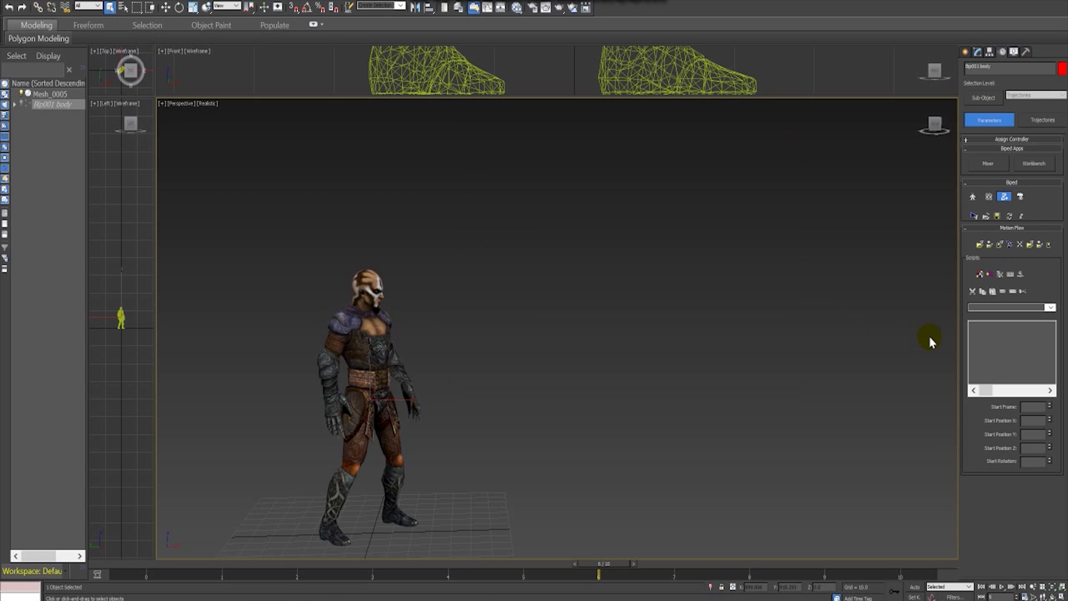
# Step: Define a Motion Flow script that plays attack1, then attack2, then attack3, extending the animation to 55 frames
pyautogui.click(980, 275)
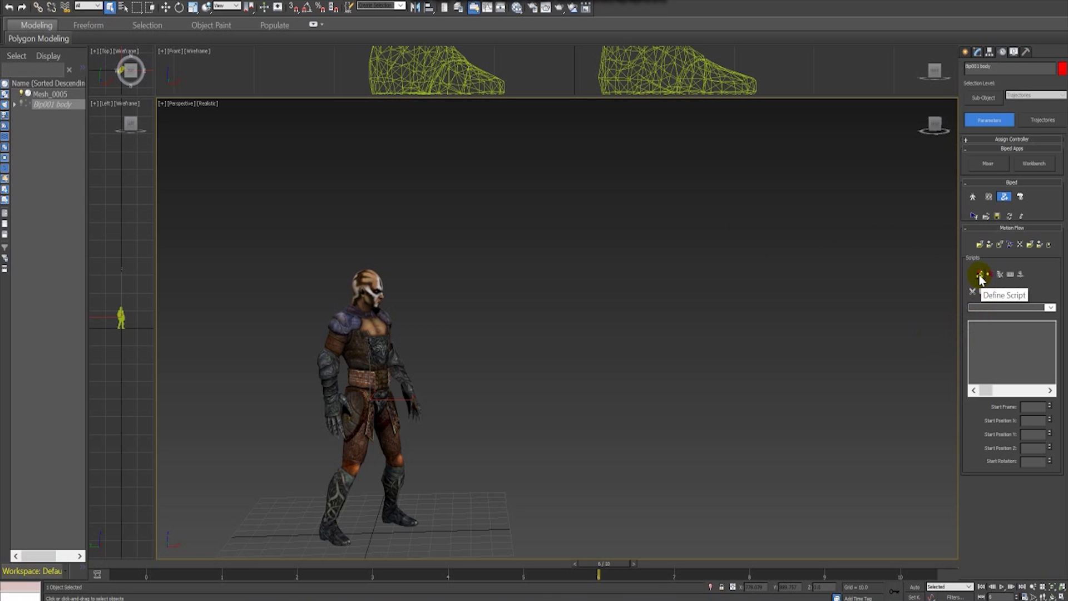
pyautogui.click(980, 275)
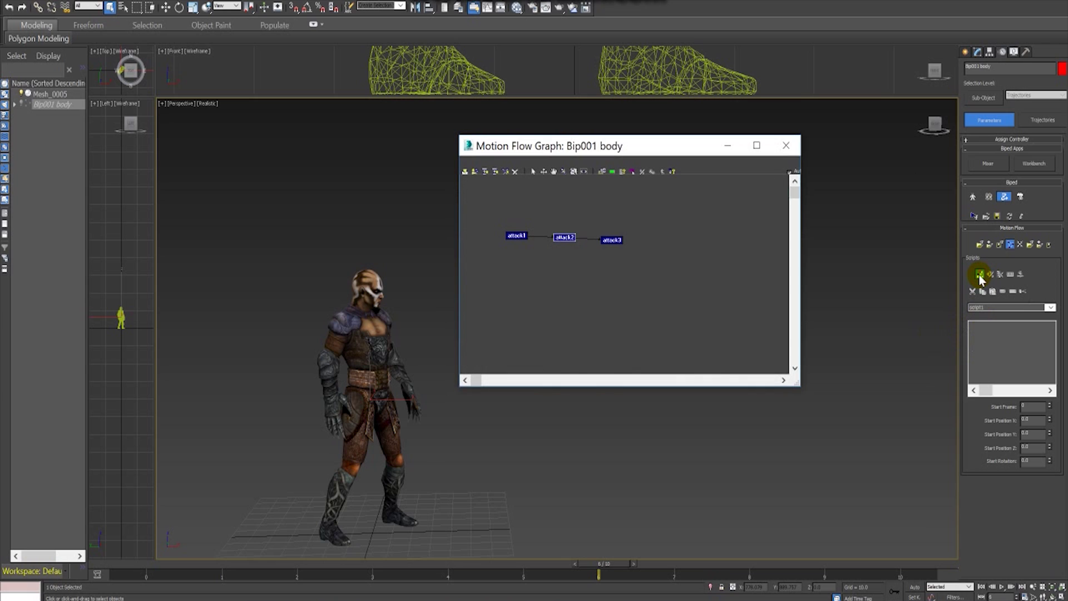
pyautogui.click(516, 235)
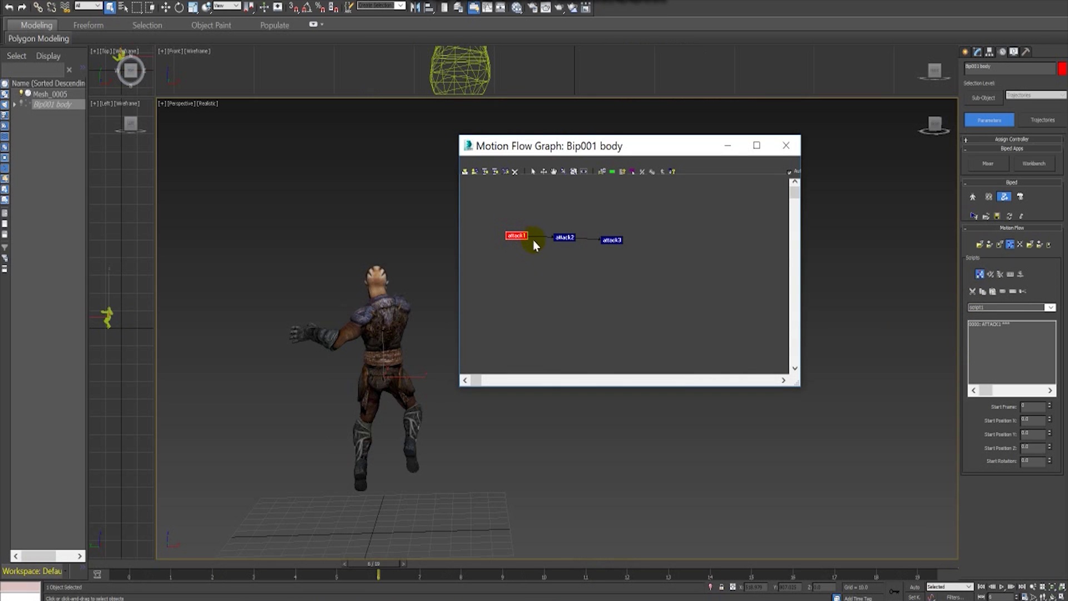
pyautogui.click(571, 238)
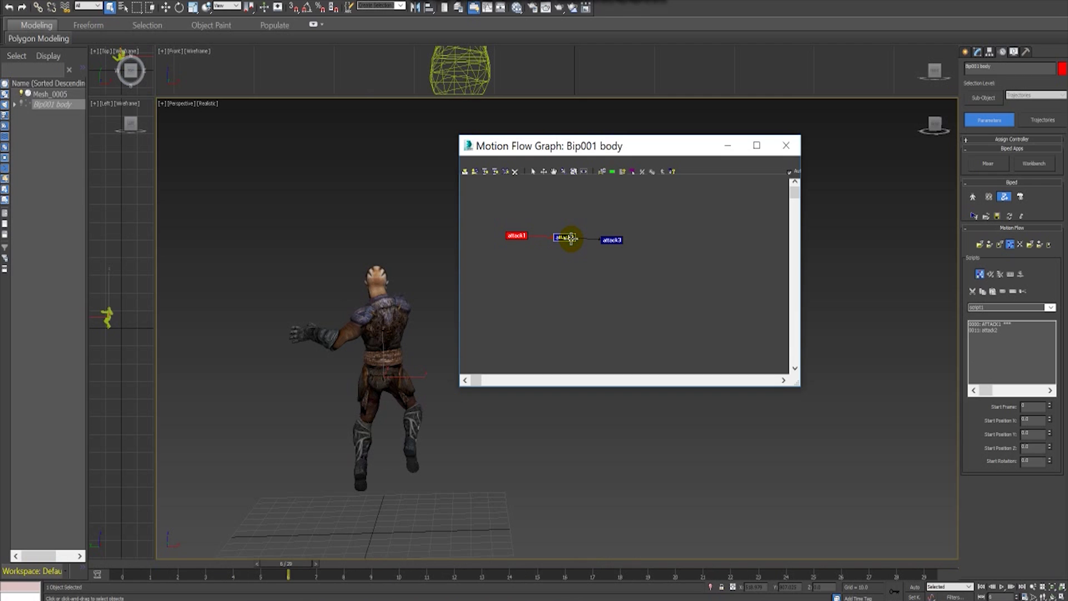
pyautogui.click(610, 240)
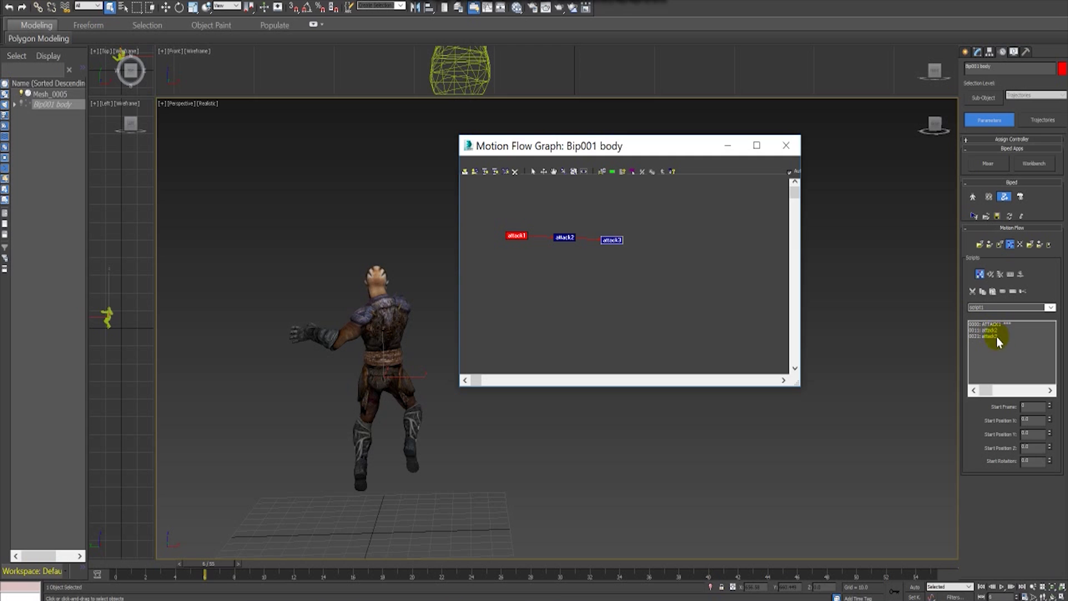
pyautogui.click(786, 146)
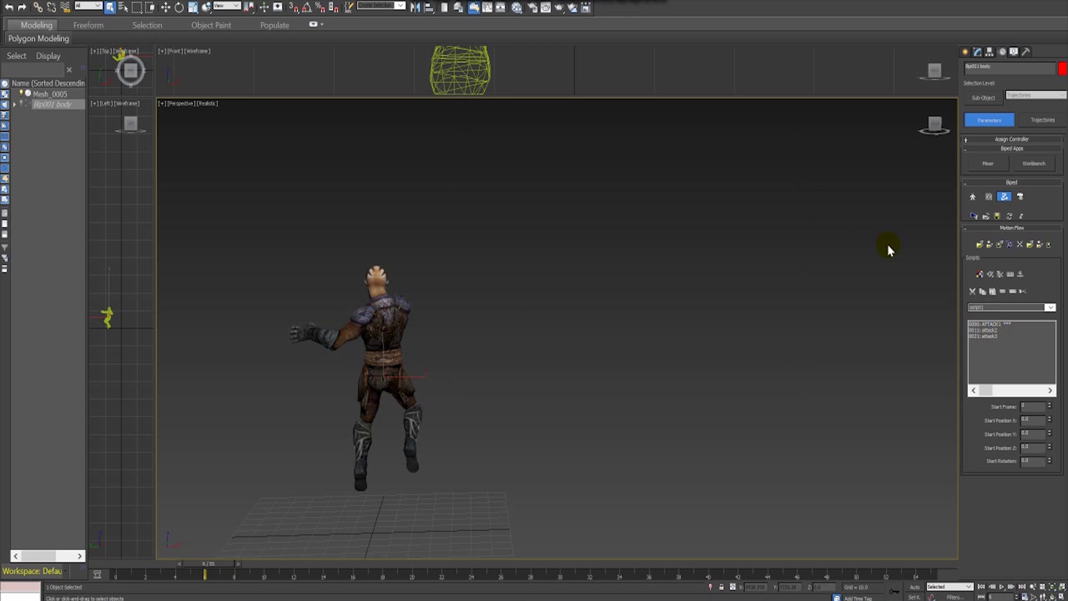
# Step: Play the 55-frame combined attack and turn the Perspective view to a level side angle
pyautogui.click(1003, 587)
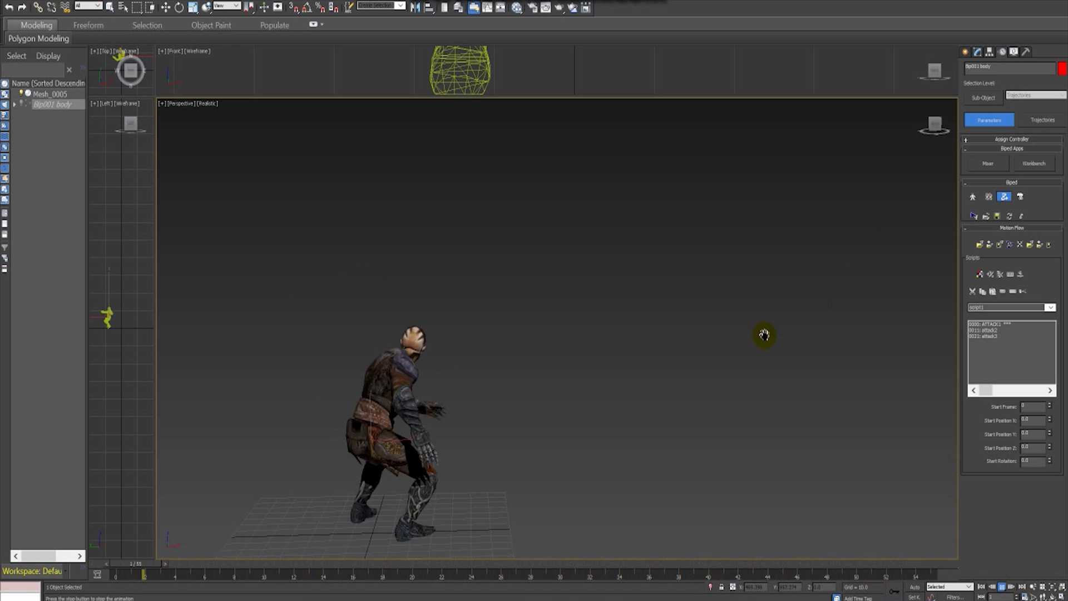
pyautogui.moveTo(764, 333); pyautogui.dragTo(931, 346, button='middle')
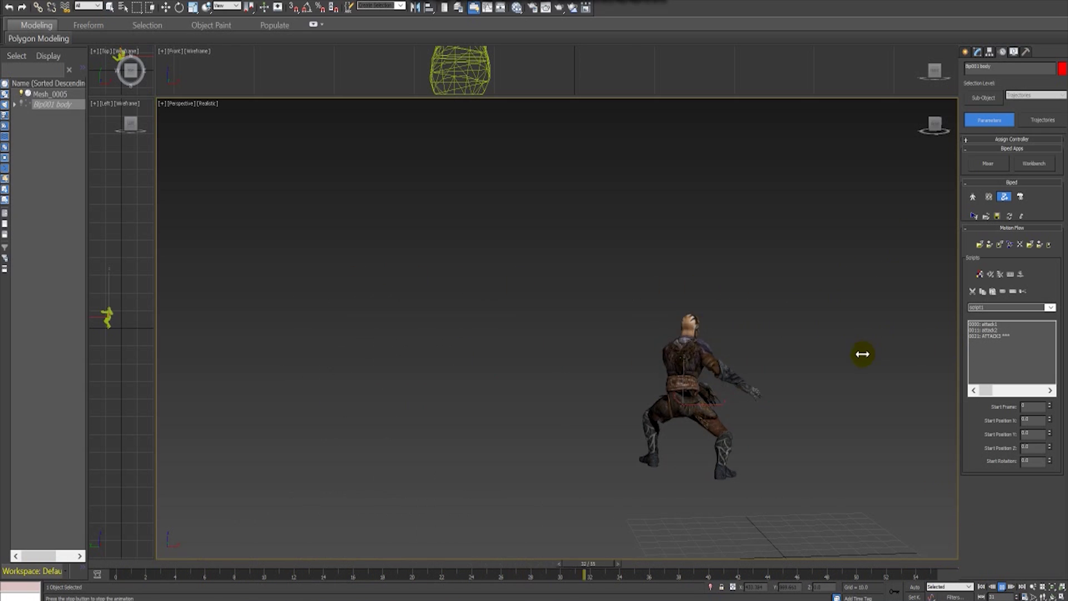
pyautogui.click(934, 125)
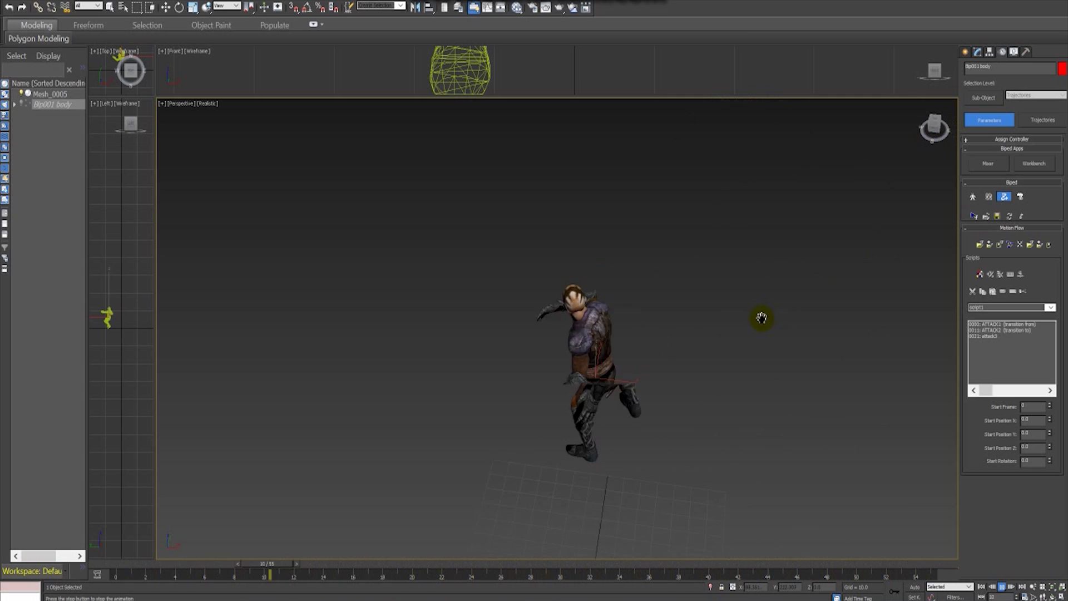
pyautogui.click(935, 128)
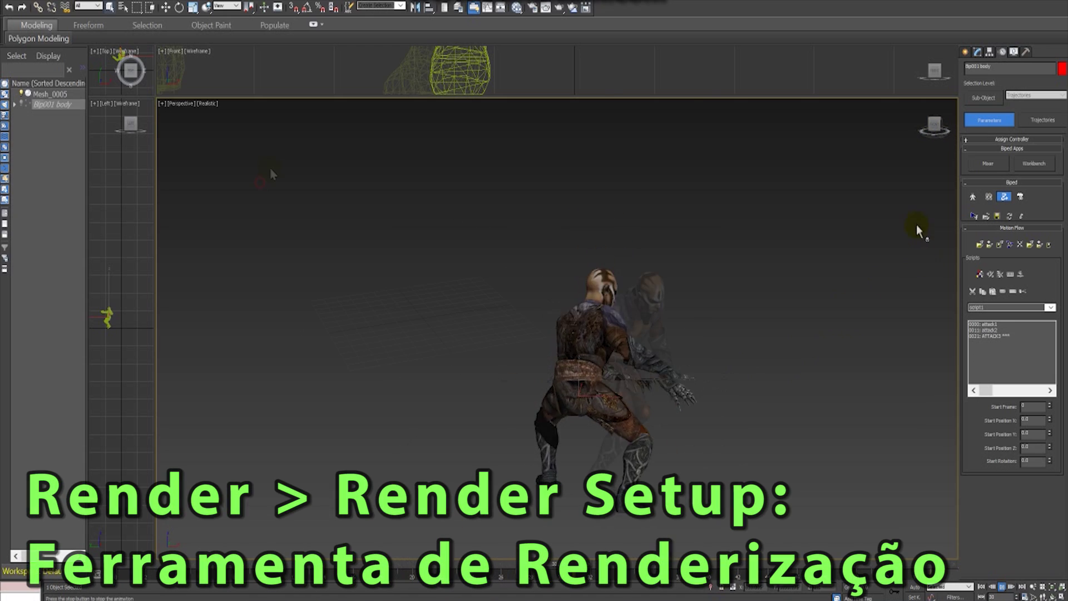
# Step: In Render Setup, set the frame range to 0–55 and keep Quad 4 - Perspective as the view
pyautogui.click(337, 2)
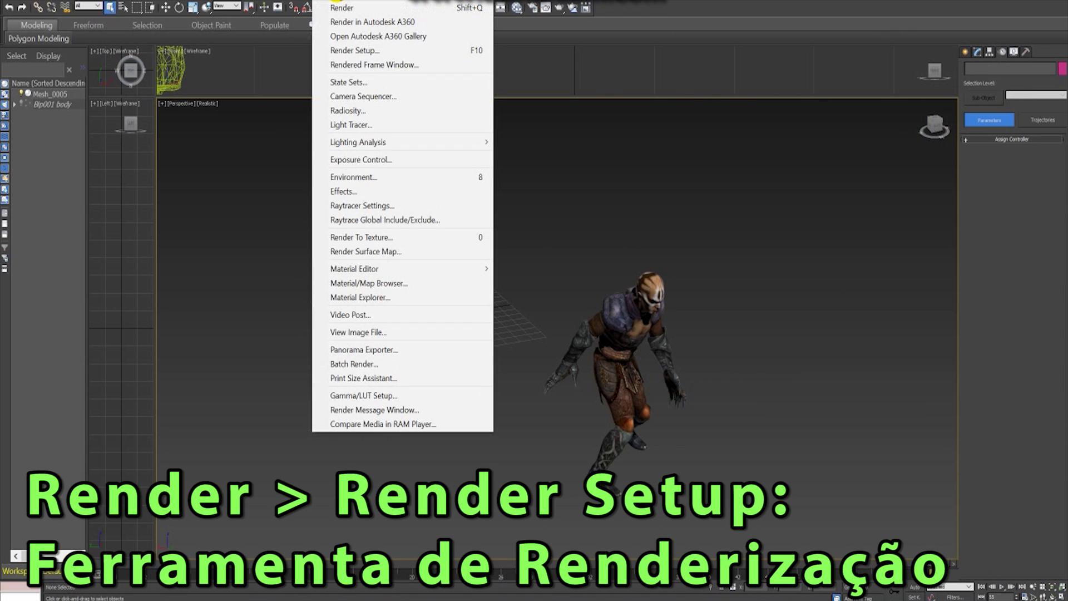
pyautogui.click(346, 51)
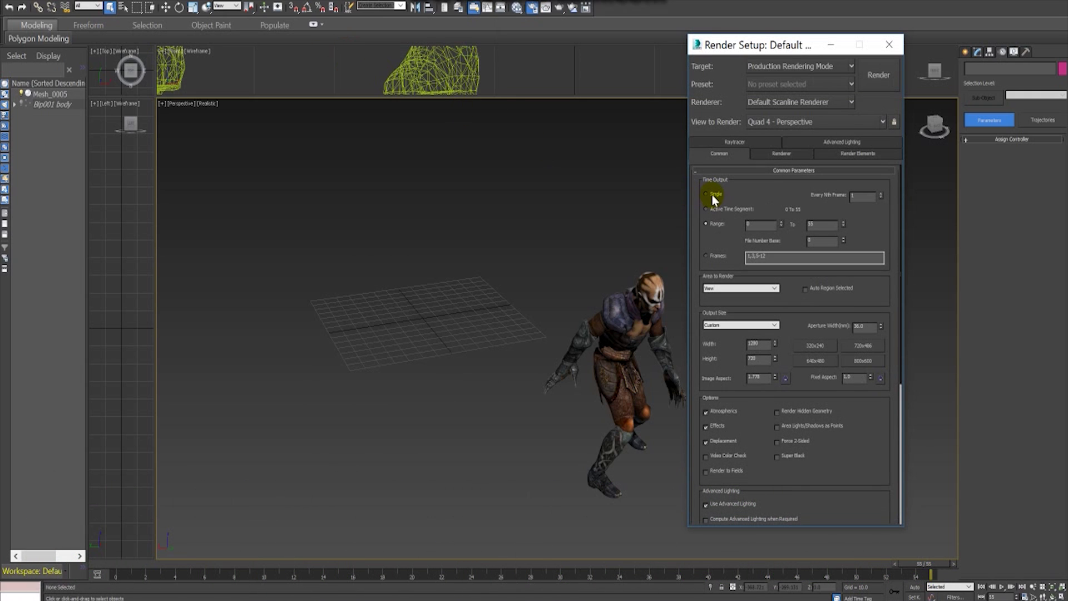
pyautogui.click(706, 225)
pyautogui.click(757, 122)
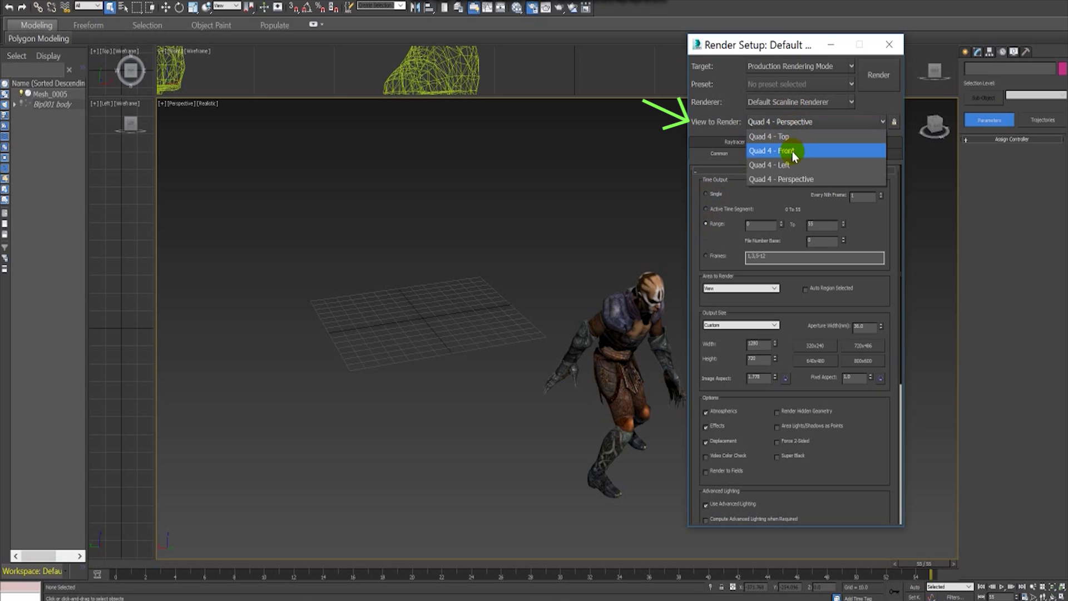
pyautogui.click(773, 179)
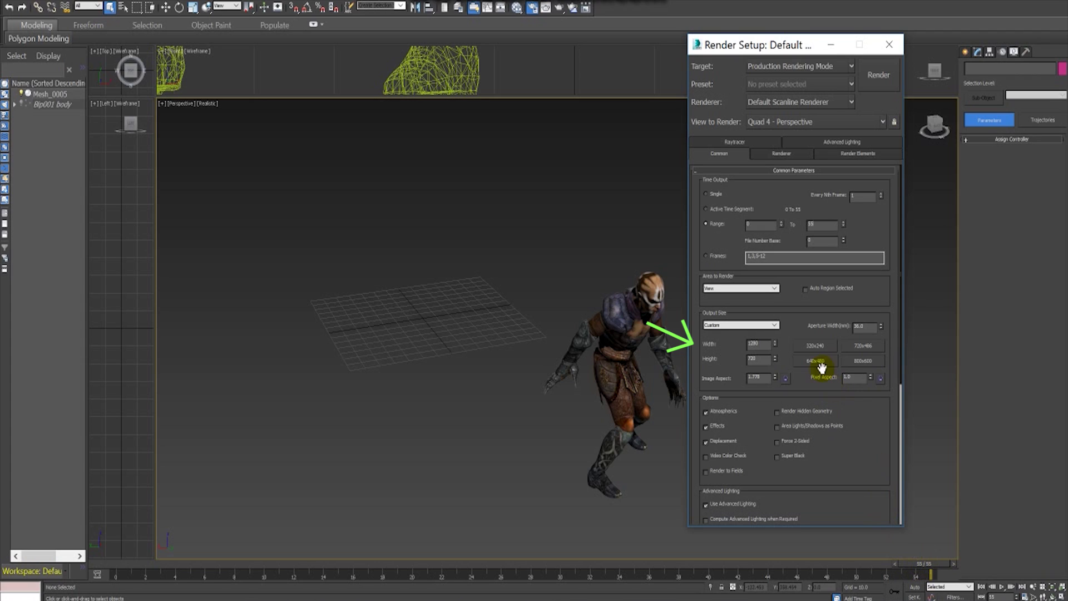
# Step: Confirm the output size of 1280 × 720 and scroll down to Render Output
pyautogui.doubleClick(764, 344)
pyautogui.doubleClick(768, 346)
pyautogui.doubleClick(762, 359)
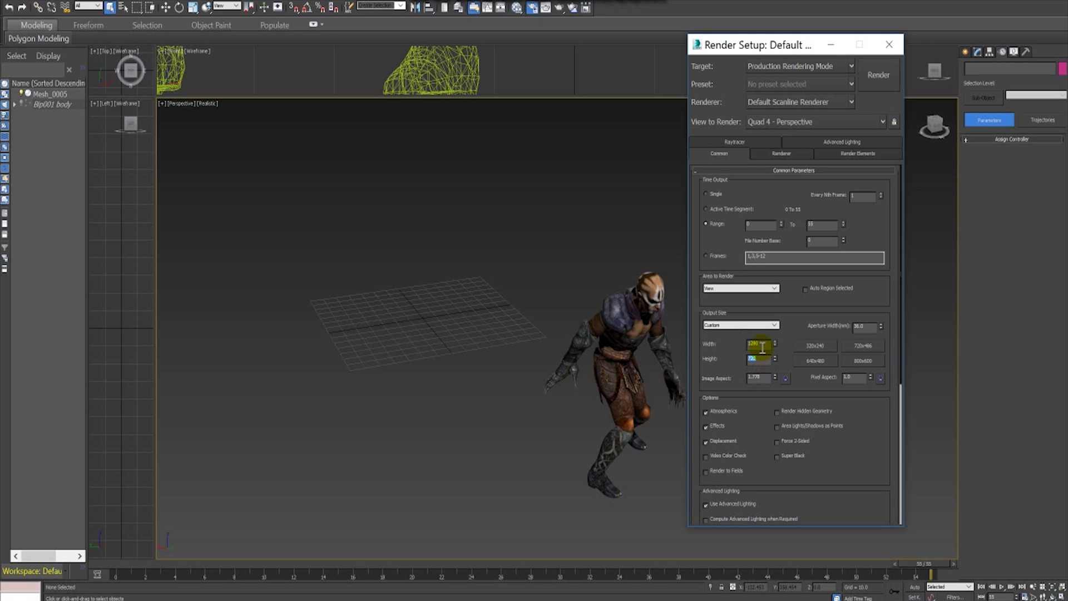
pyautogui.doubleClick(762, 346)
pyautogui.moveTo(846, 466); pyautogui.dragTo(834, 274)
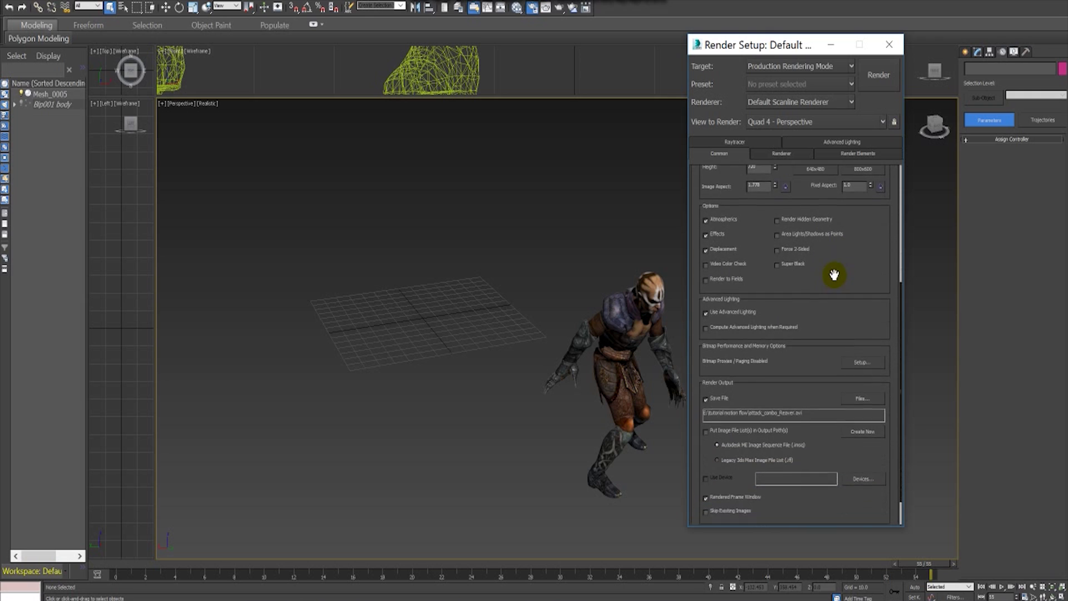
# Step: Set the render output file to attack_combo_reaver_motion_flow.avi in AVI format
pyautogui.click(859, 401)
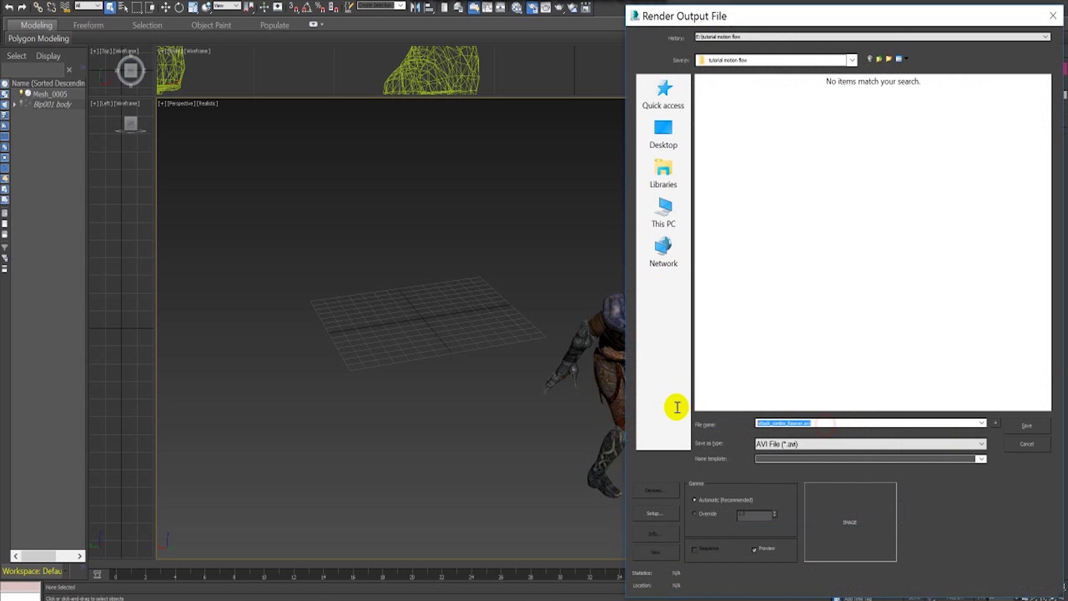
pyautogui.write('attac')
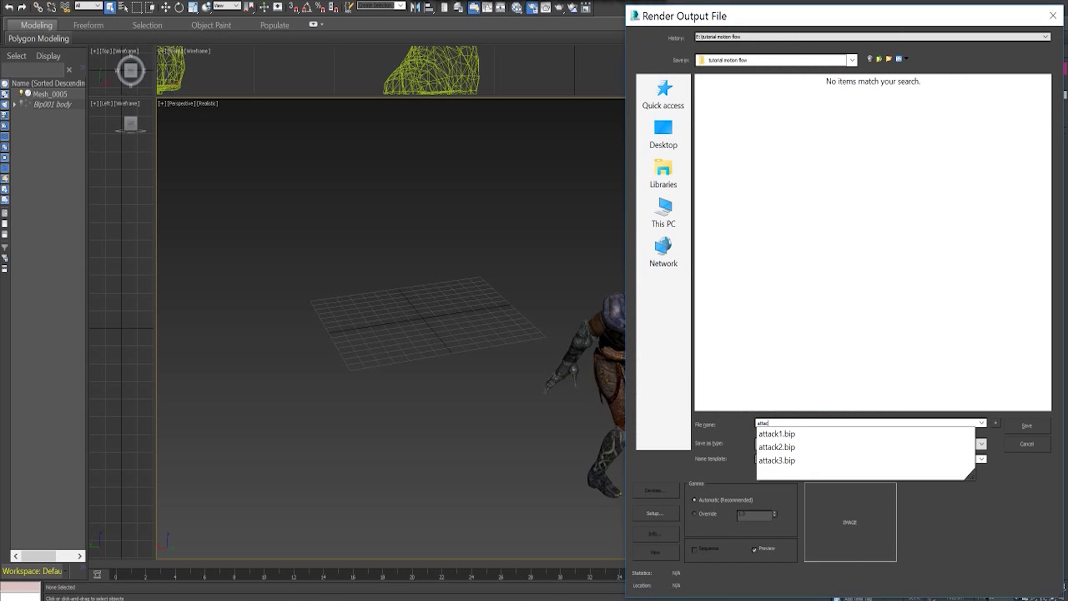
pyautogui.write('k')
pyautogui.click(676, 409)
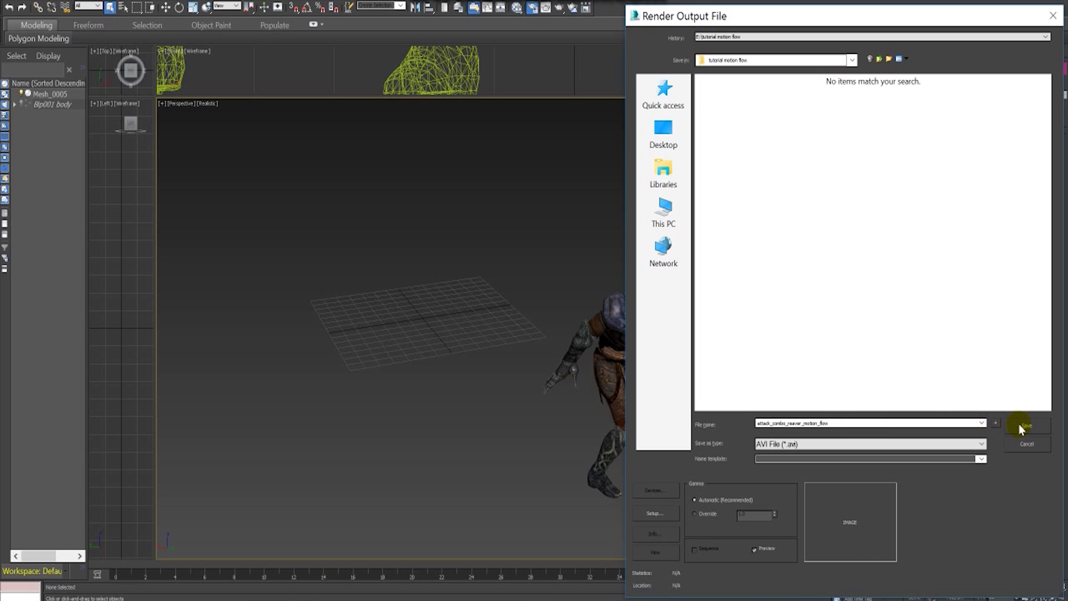
pyautogui.click(906, 443)
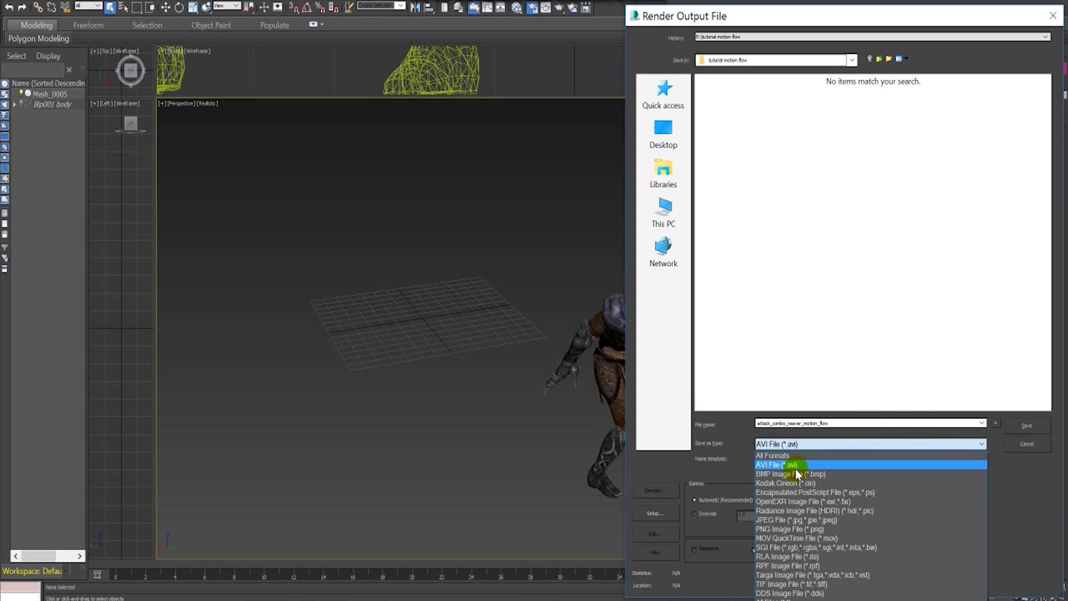
pyautogui.click(792, 465)
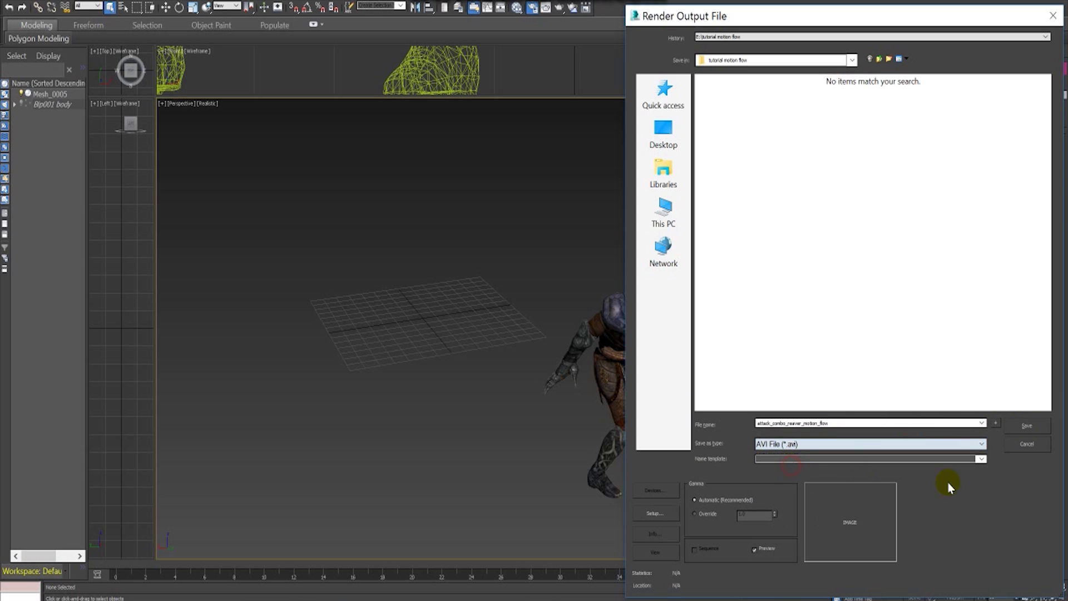
pyautogui.click(1024, 424)
# Step: Render all 55 frames, then select the resulting AVI in the tutorial motion flow folder
pyautogui.click(879, 77)
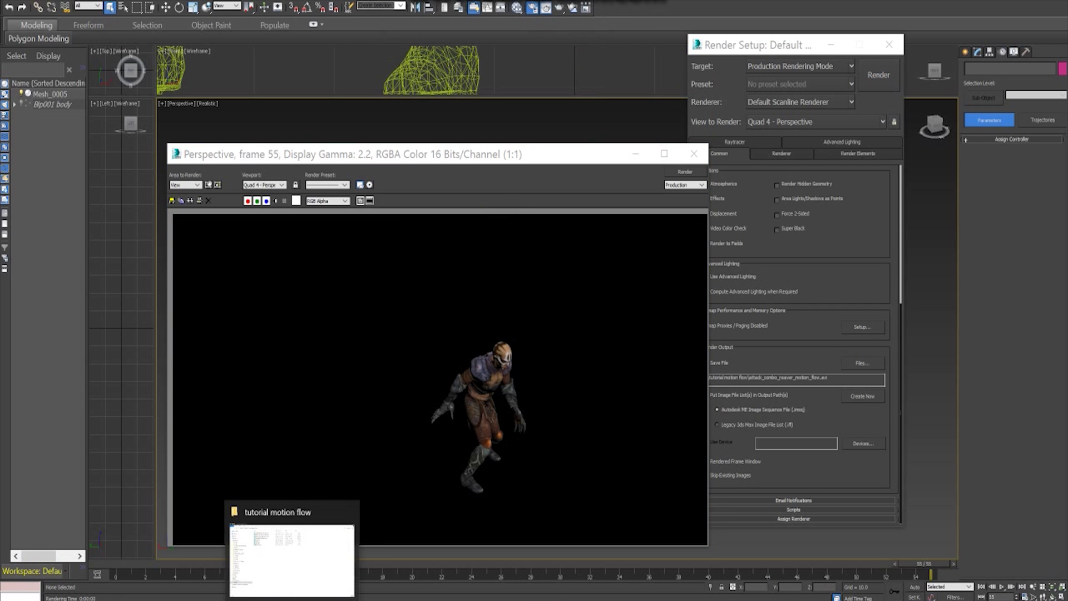
pyautogui.click(289, 600)
pyautogui.click(299, 115)
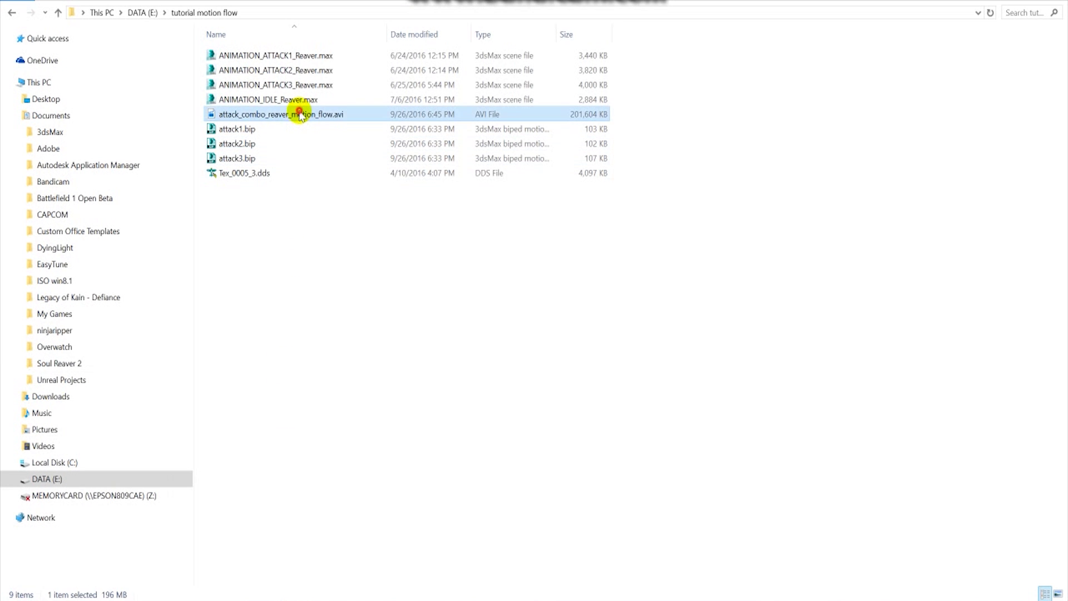
# Step: Open attack_combo_reaver_motion_flow.avi with VLC media player from its context menu
pyautogui.rightClick(328, 113)
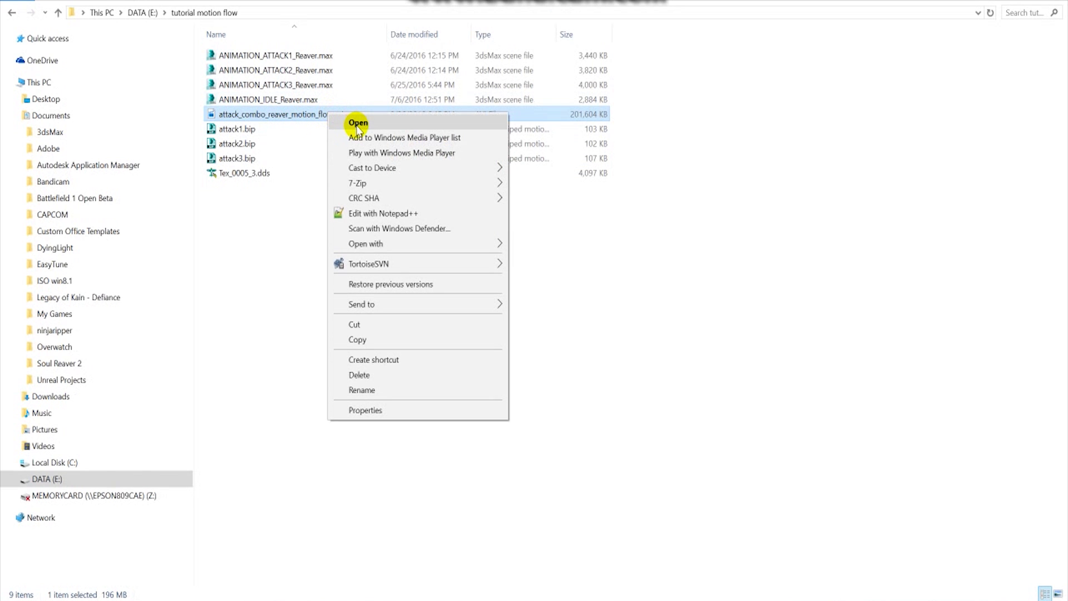
pyautogui.moveTo(381, 242)
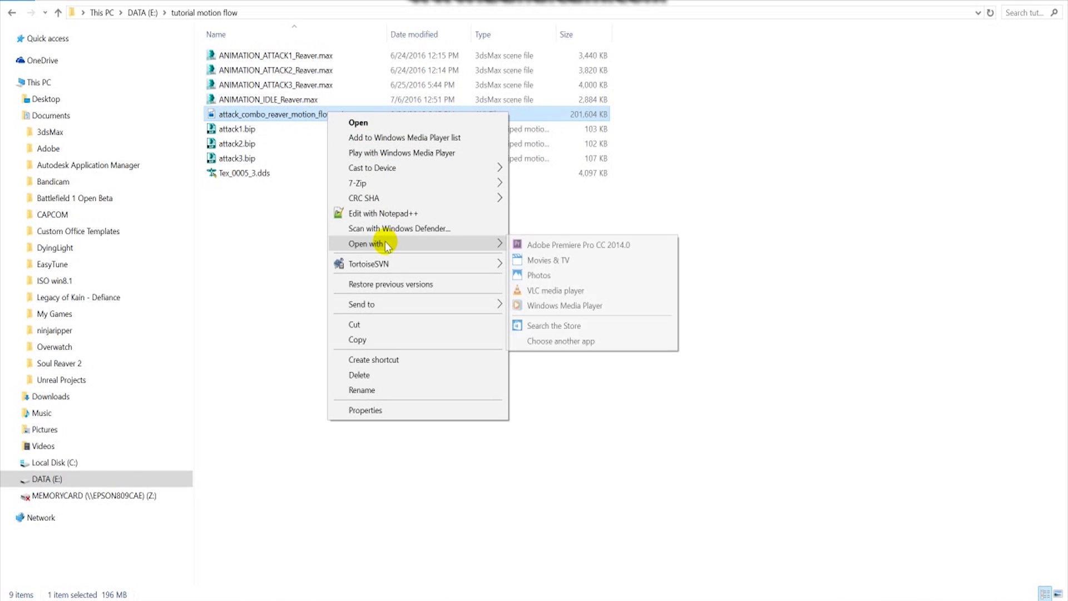
pyautogui.click(568, 289)
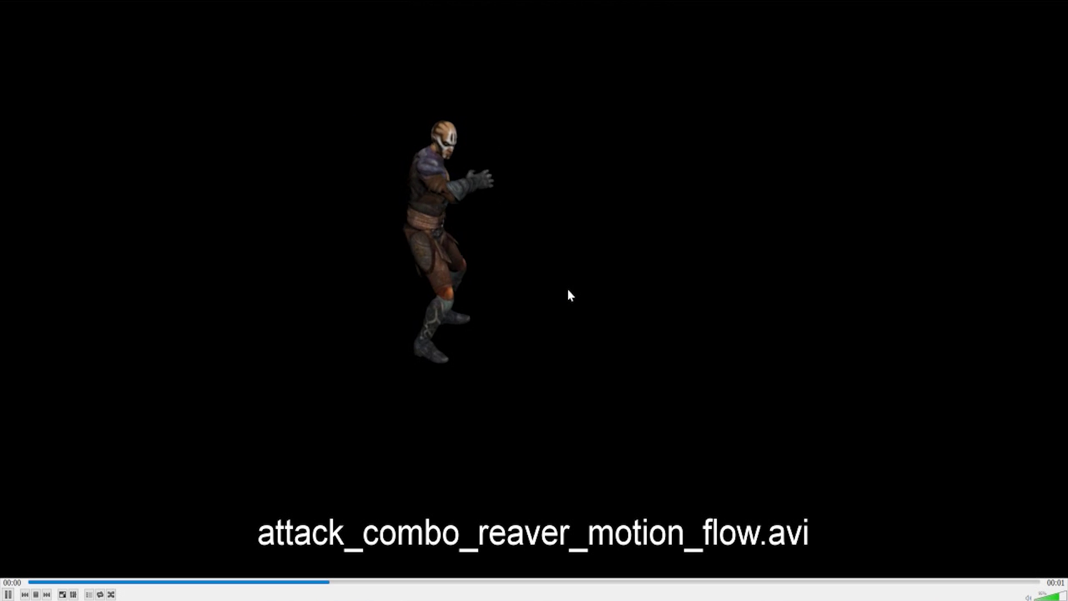